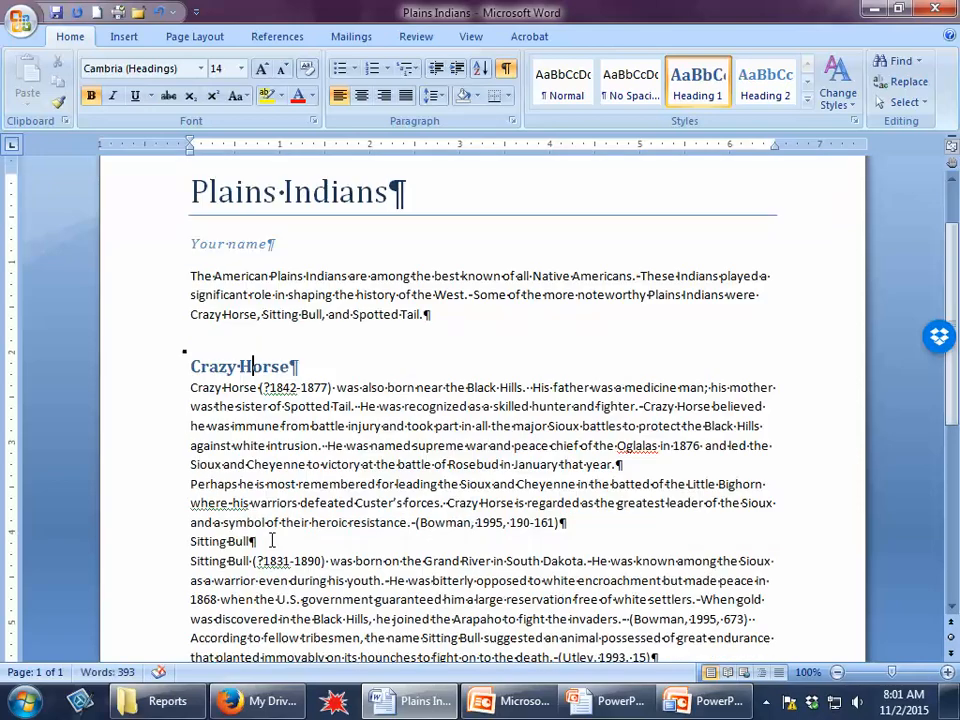
# Apply the Heading 1 style to the "Sitting Bull" and "Spotted Tail" lines
pyautogui.click(272, 541)
pyautogui.click(668, 110)
pyautogui.scroll(-4, 452, 466)
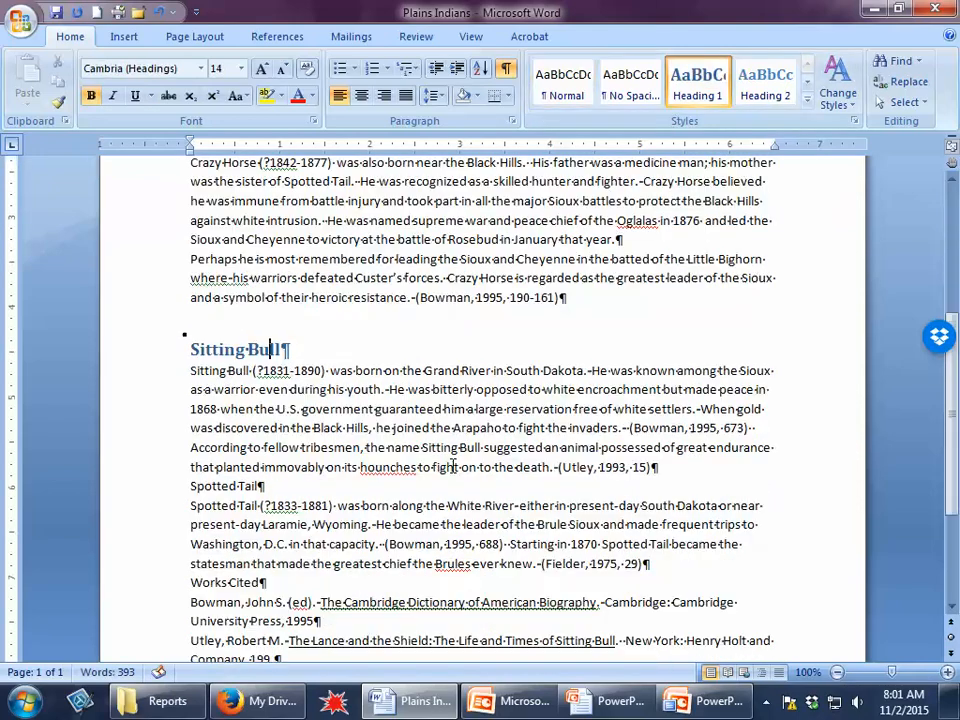
pyautogui.scroll(-2, 452, 466)
pyautogui.click(210, 396)
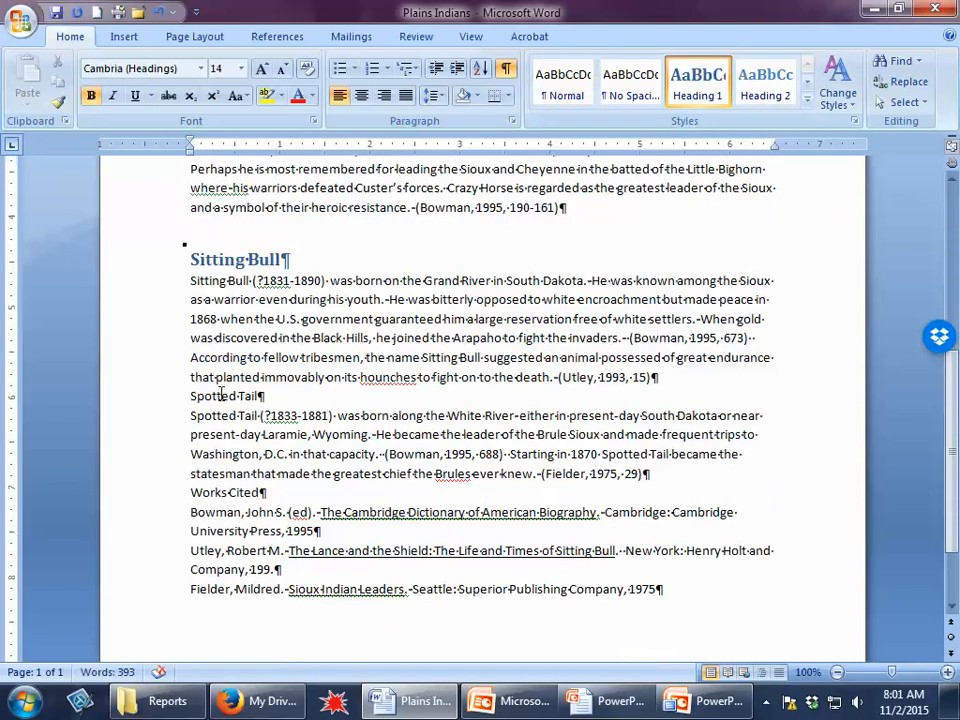
pyautogui.click(700, 82)
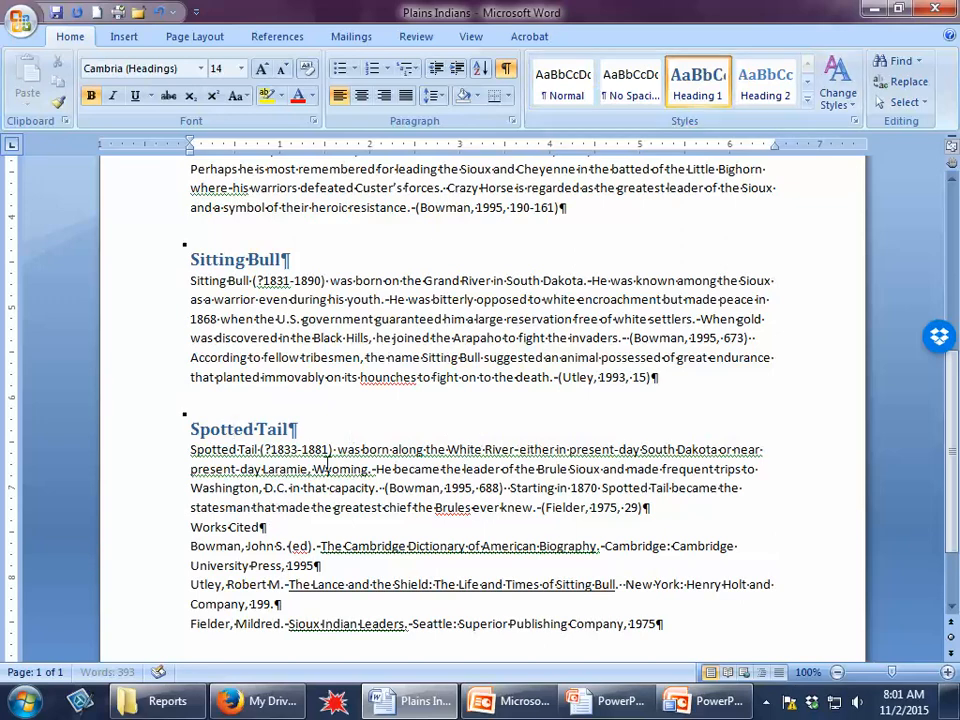
# Apply the Title style to the "Works Cited" line and review the formatting across the document
pyautogui.click(230, 526)
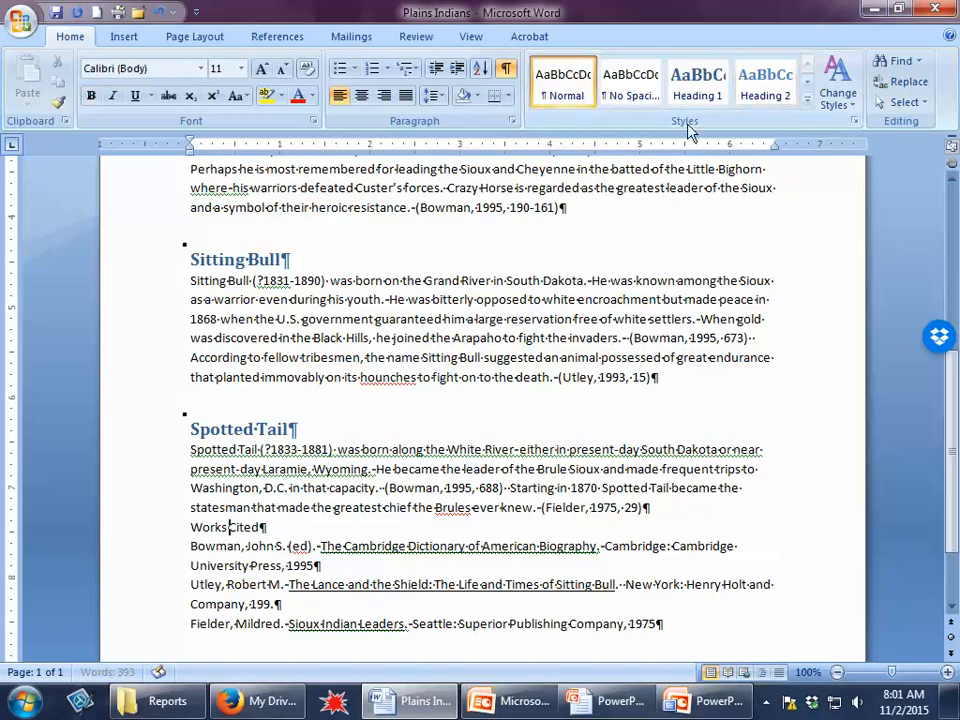
pyautogui.click(809, 100)
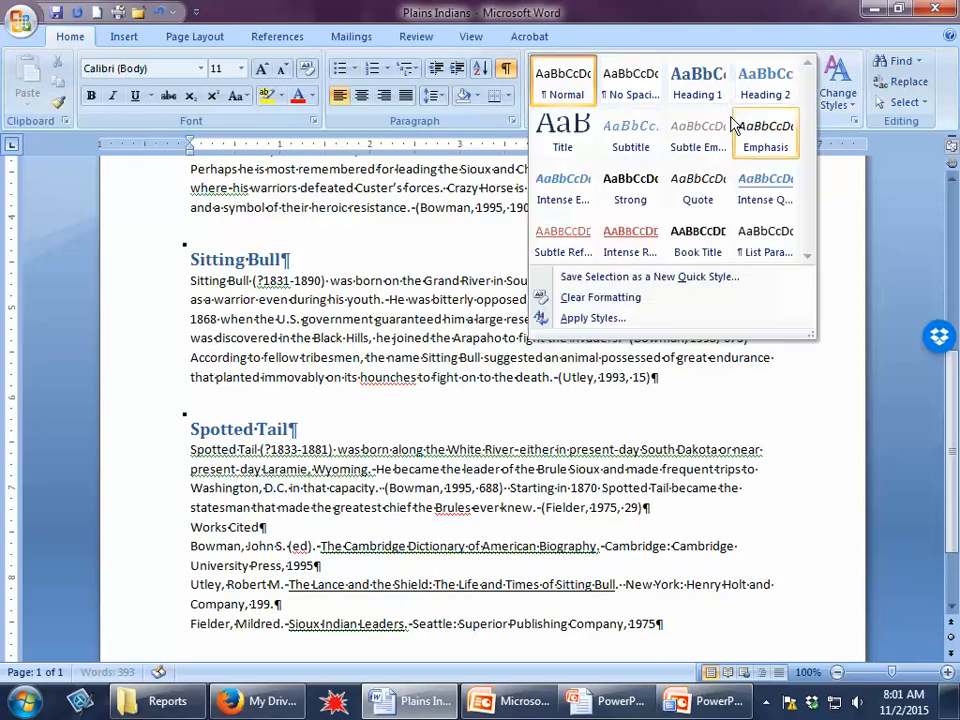
pyautogui.click(551, 138)
pyautogui.scroll(8, 785, 503)
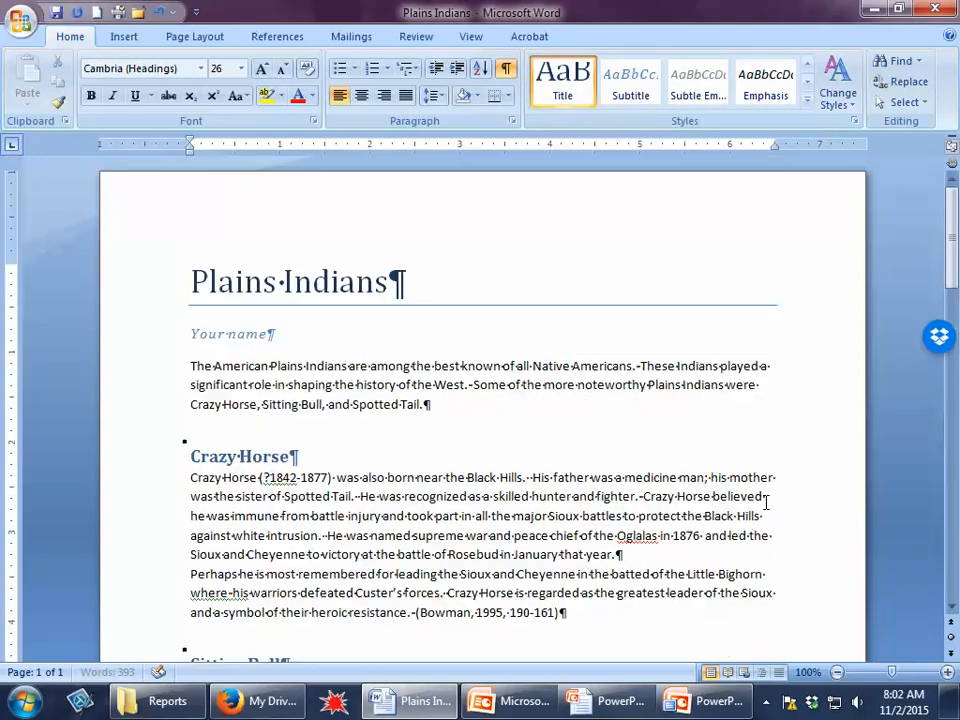
pyautogui.scroll(-12, 660, 472)
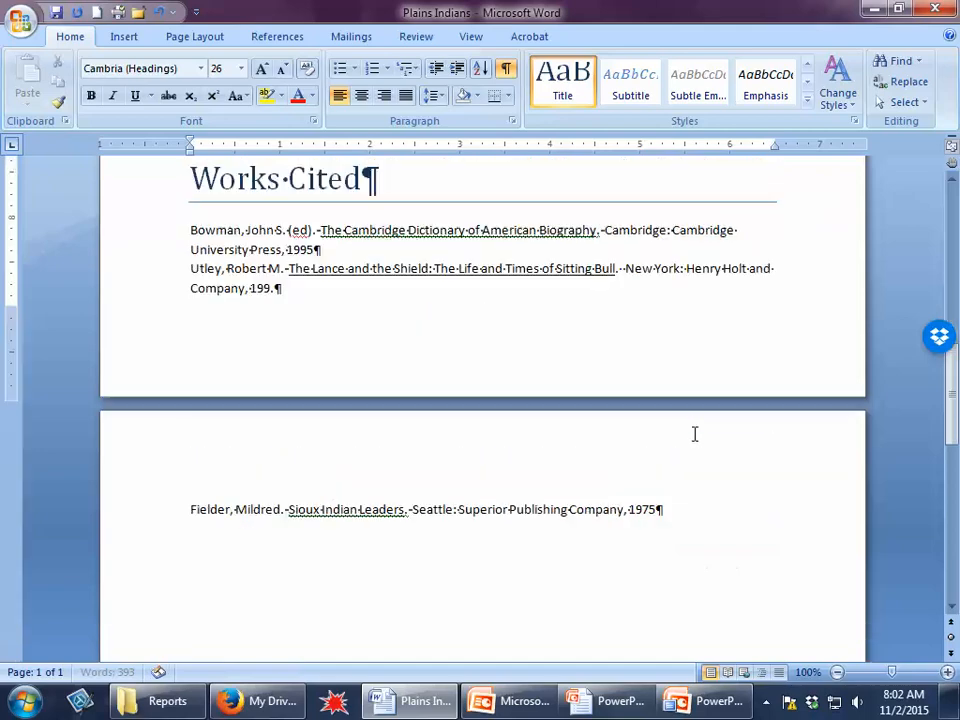
pyautogui.scroll(10, 694, 433)
pyautogui.scroll(4, 694, 433)
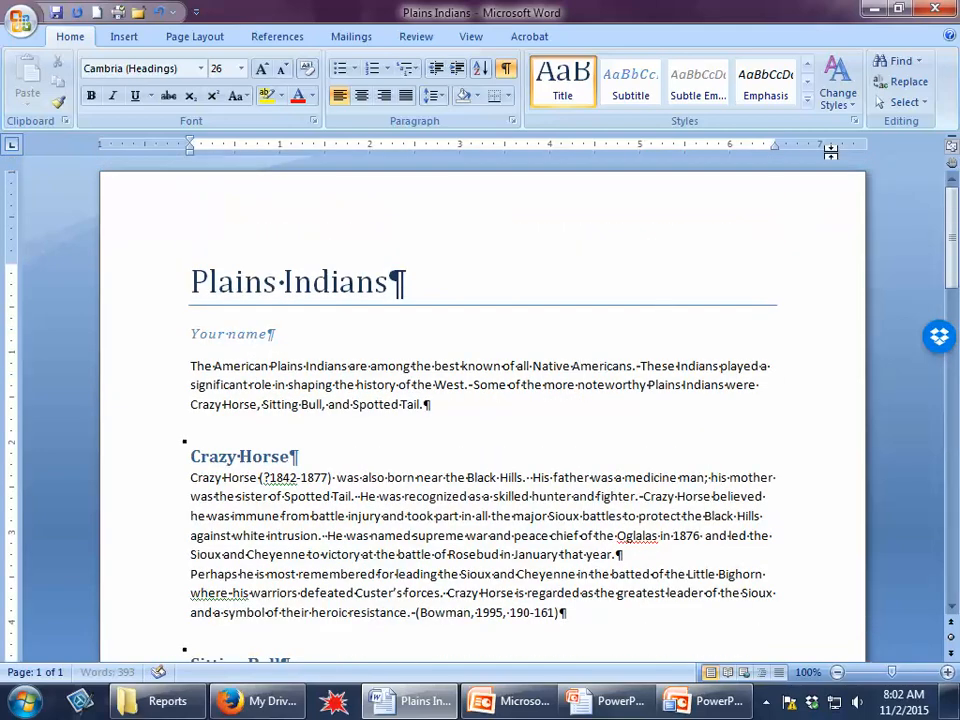
# Change the document's theme colors to Verve and its style set to Elegant
pyautogui.click(838, 85)
pyautogui.moveTo(869, 152)
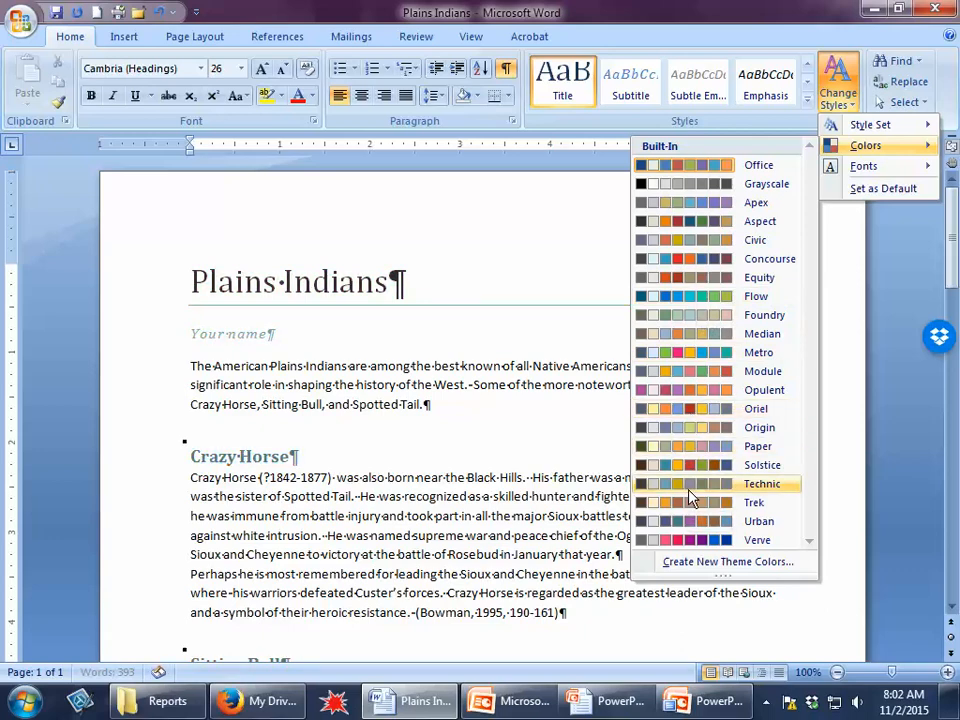
pyautogui.click(705, 541)
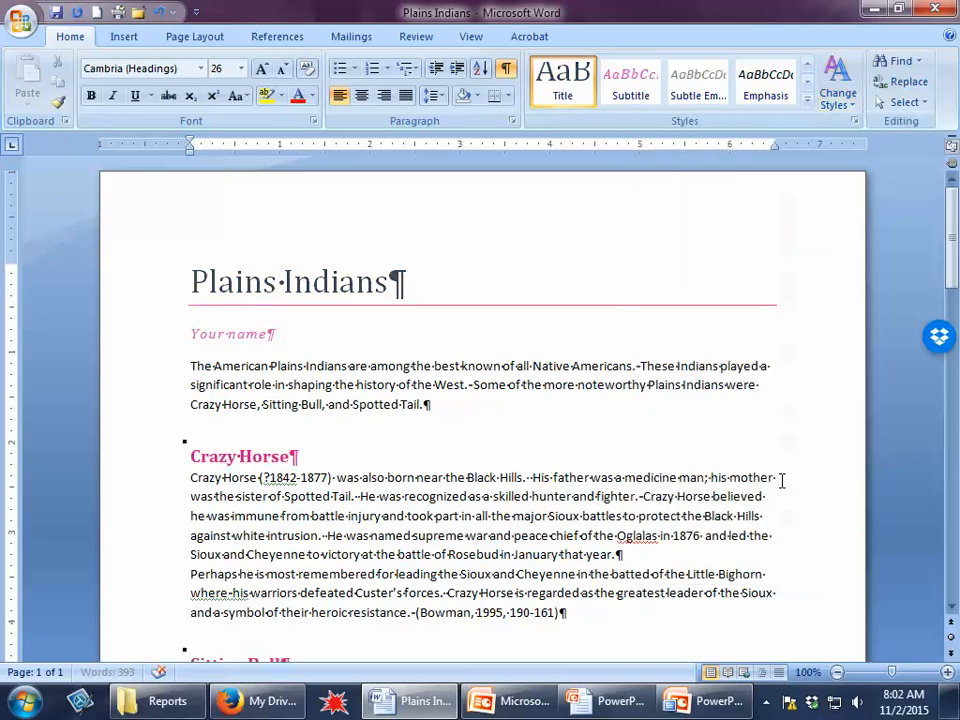
pyautogui.click(840, 92)
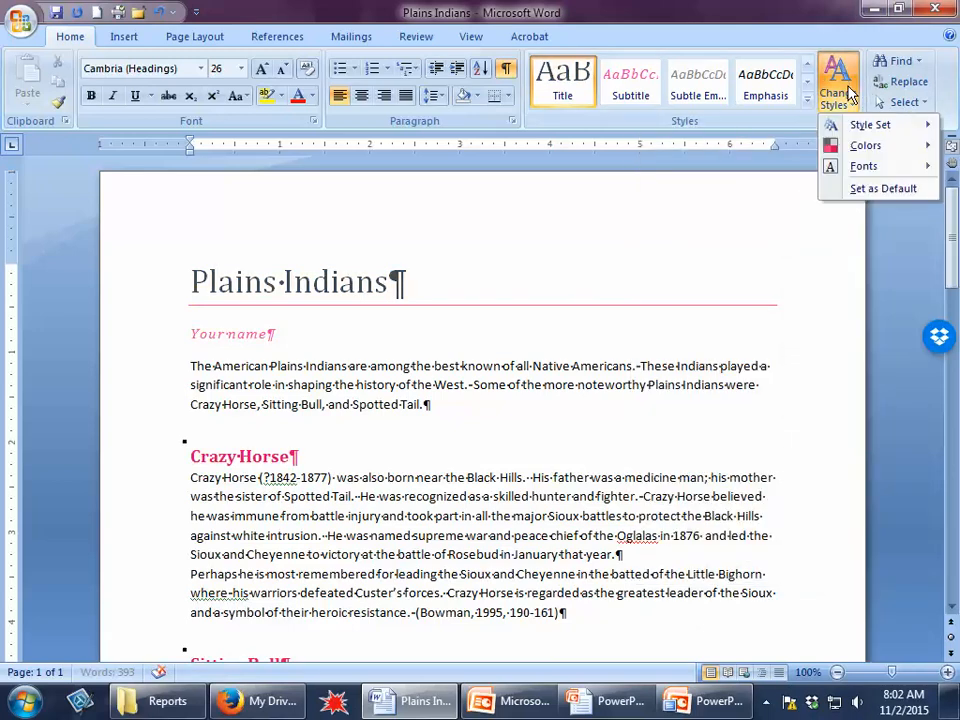
pyautogui.moveTo(850, 127)
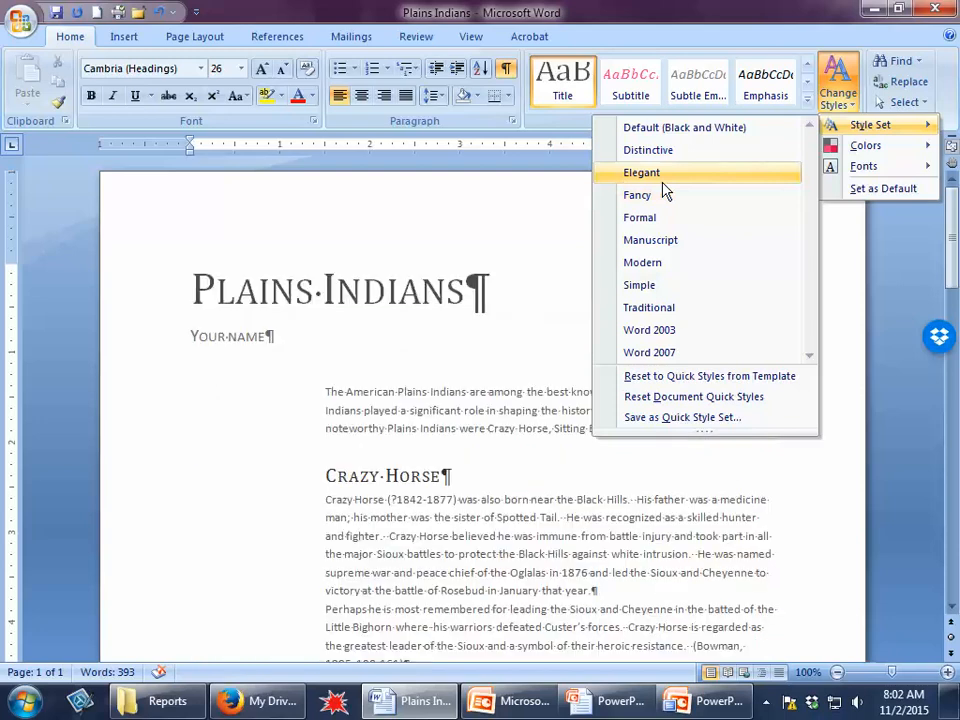
pyautogui.click(662, 174)
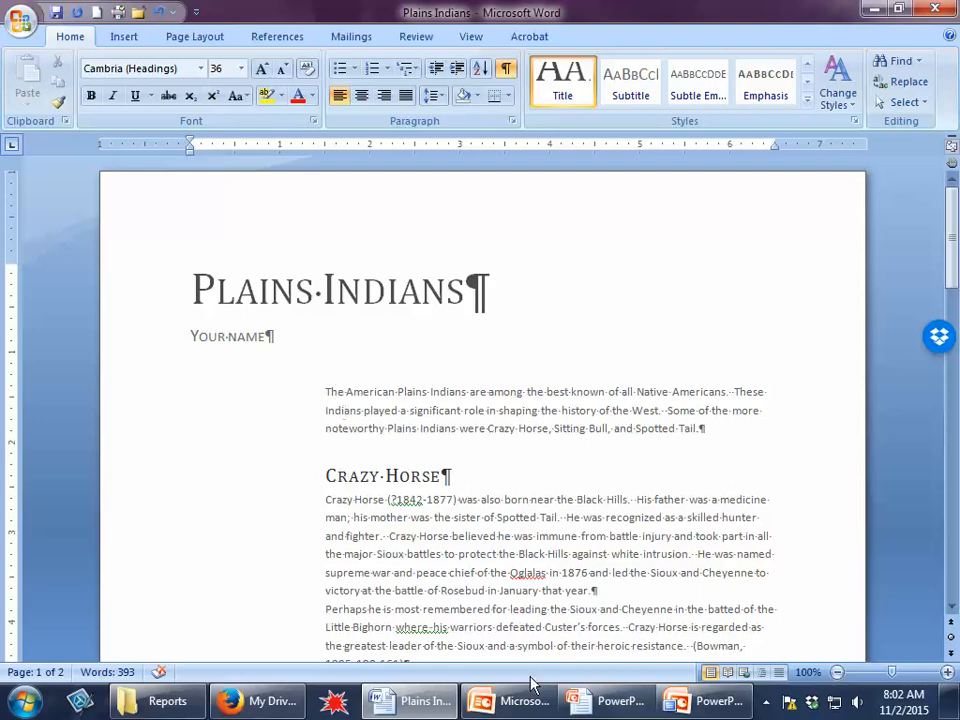
# Switch to the PowerPoint slide show and read the "Editing a Style in Word" slide
pyautogui.moveTo(298, 701)
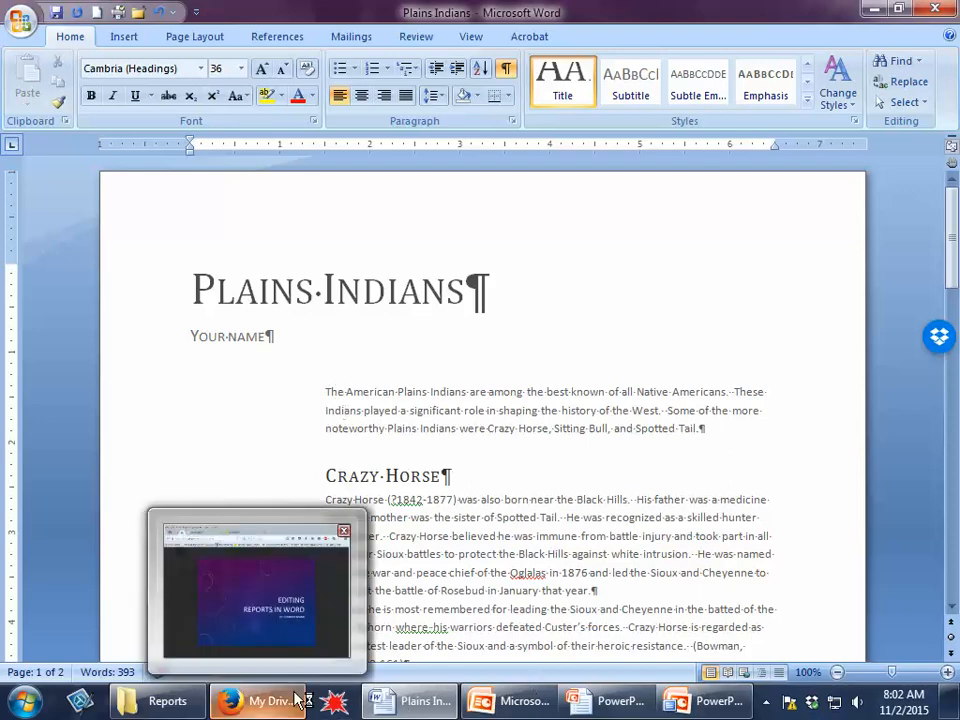
pyautogui.moveTo(580, 690)
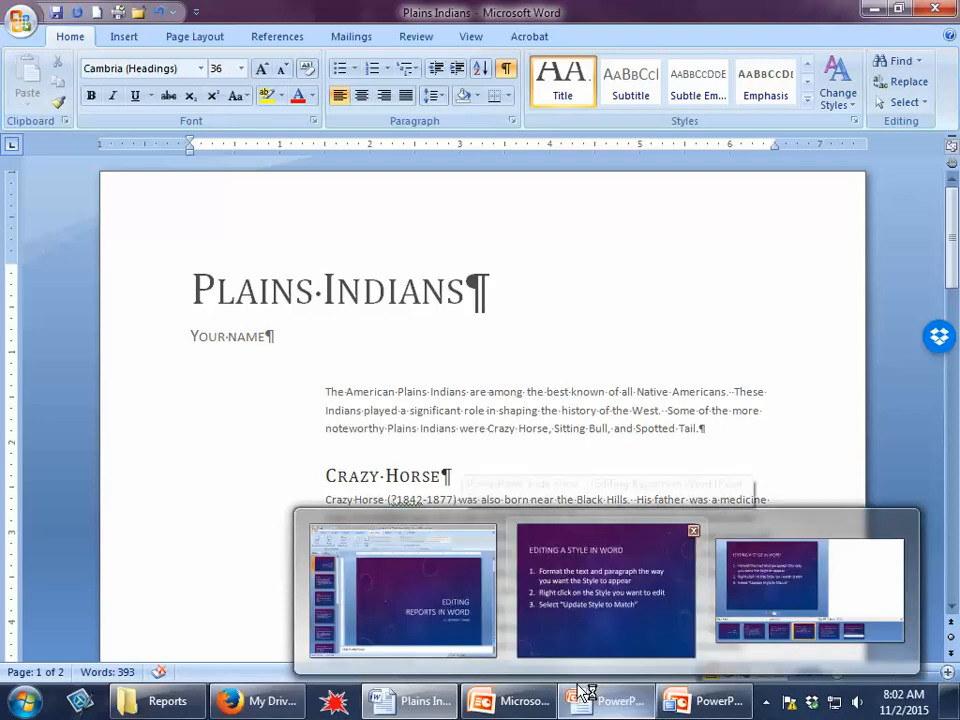
pyautogui.click(585, 690)
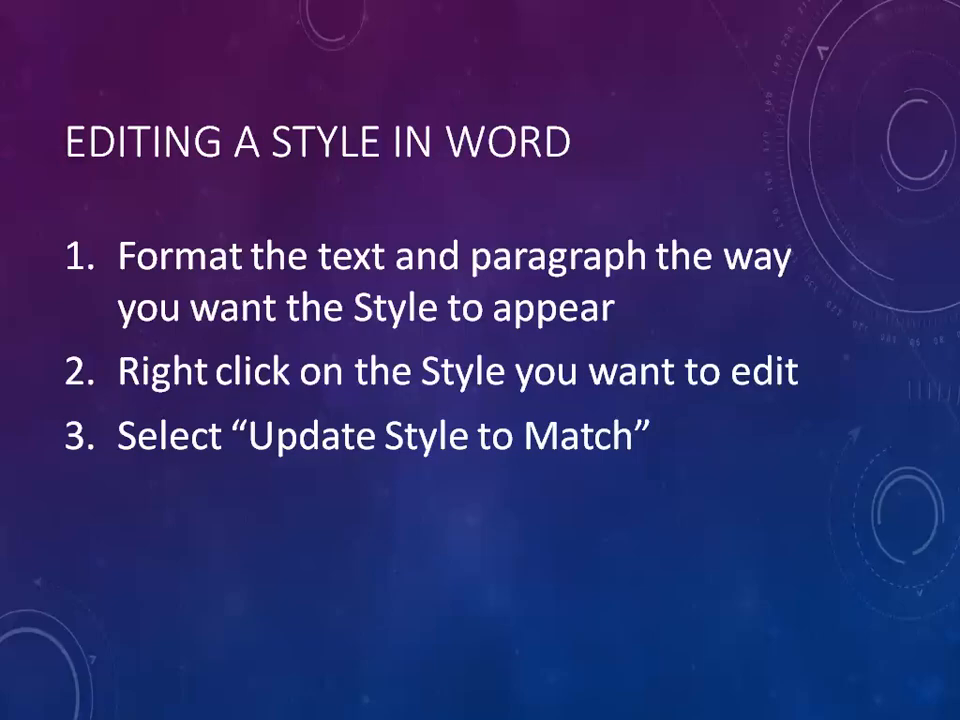
# Switch back to Word and give the introductory paragraph a 0.5" first-line indent and double line spacing
pyautogui.hotkey('alt', 'Tab')
pyautogui.click(425, 397)
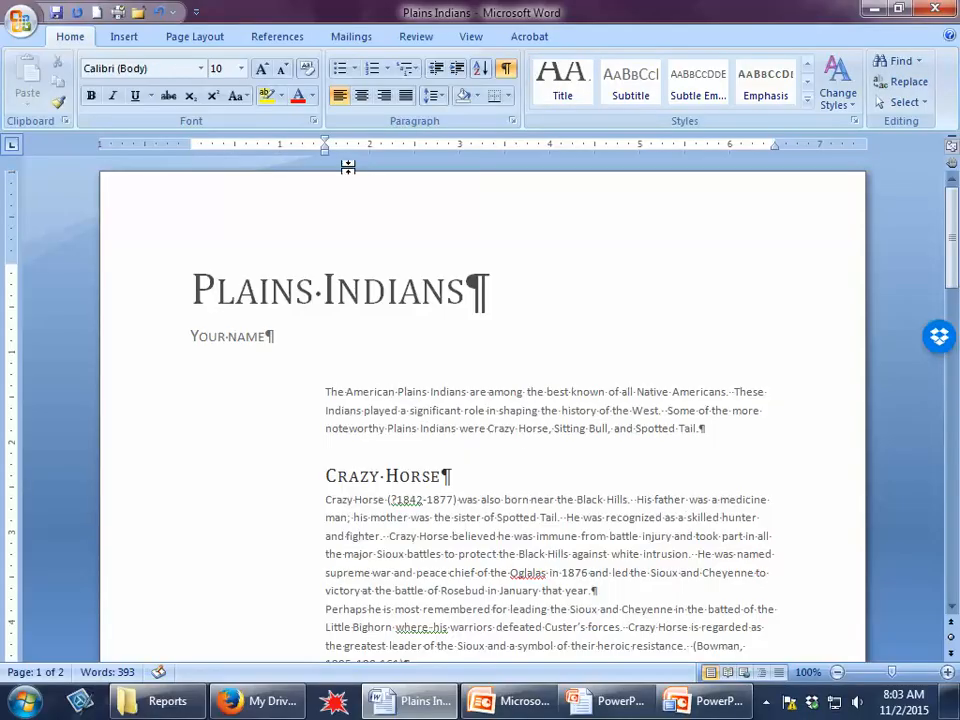
pyautogui.click(511, 123)
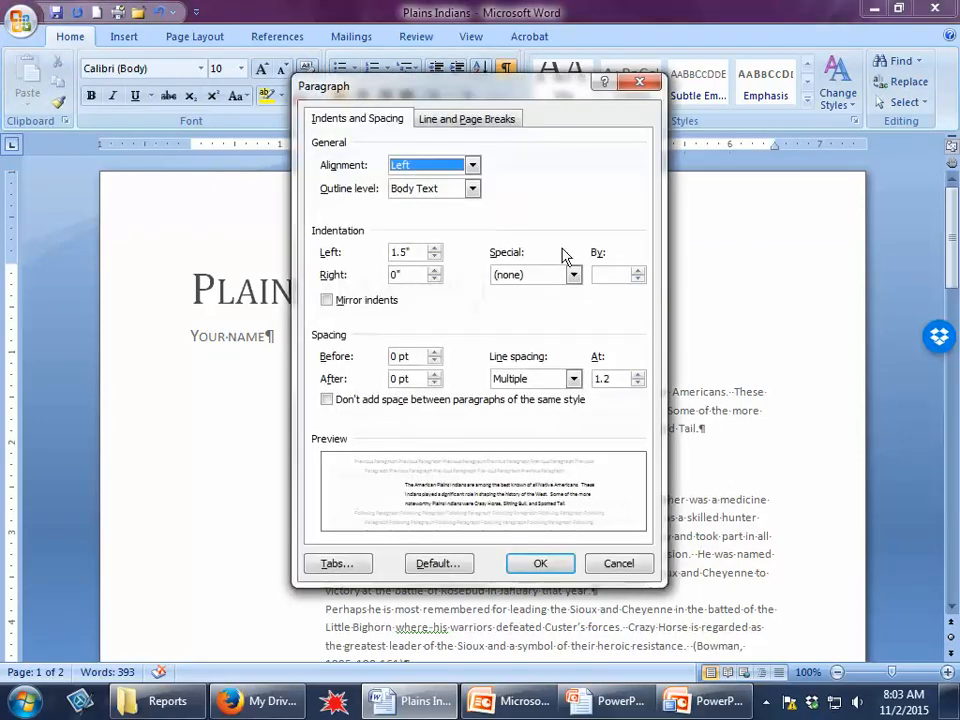
pyautogui.click(532, 285)
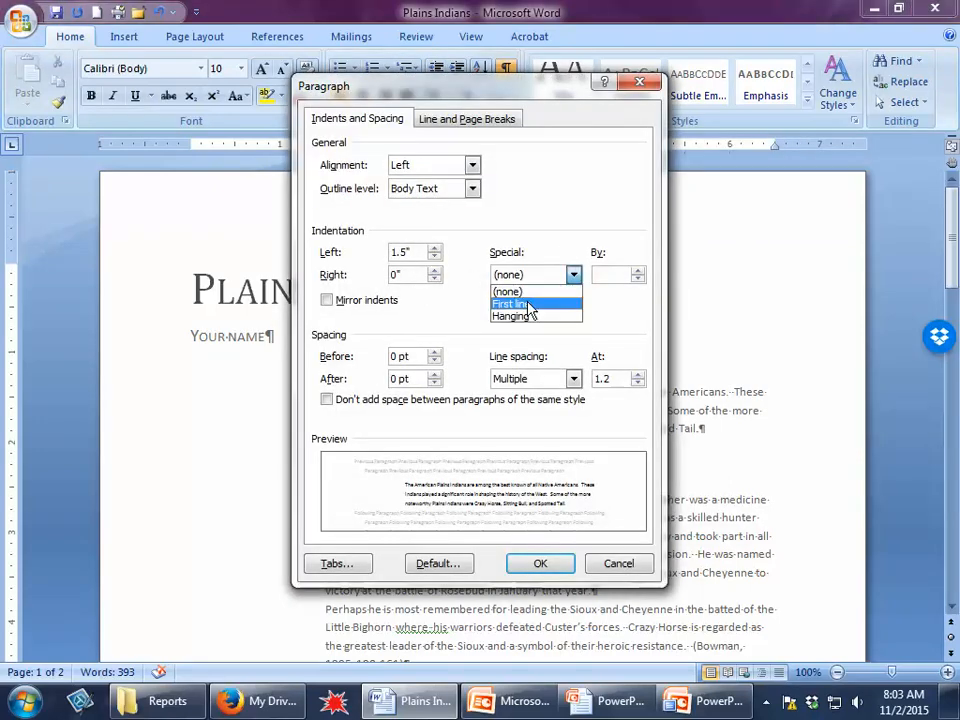
pyautogui.click(530, 305)
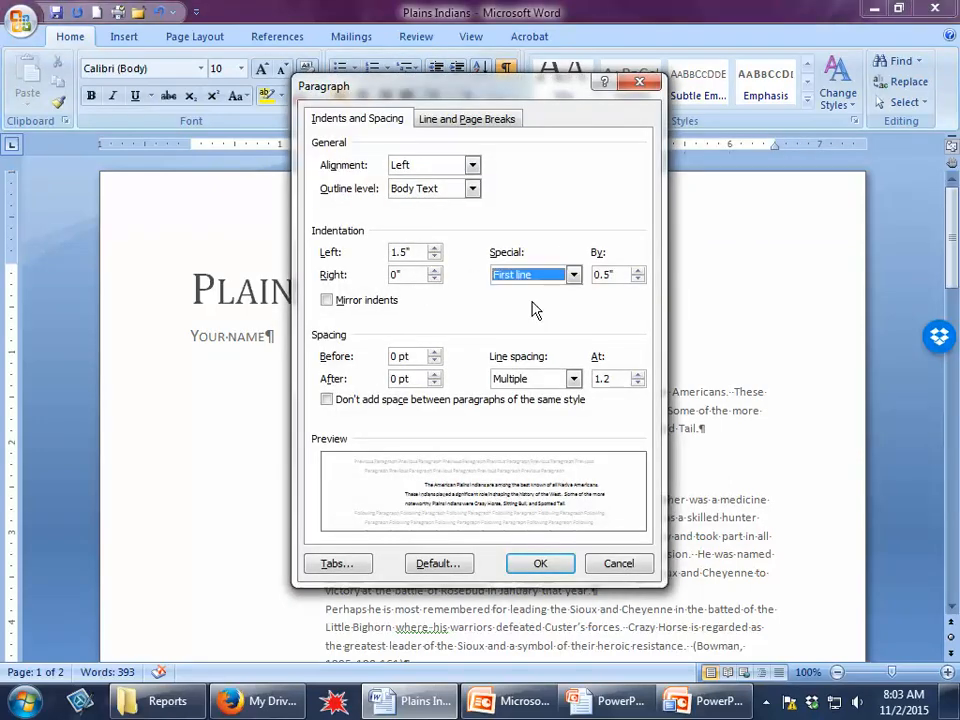
pyautogui.click(533, 385)
pyautogui.click(533, 423)
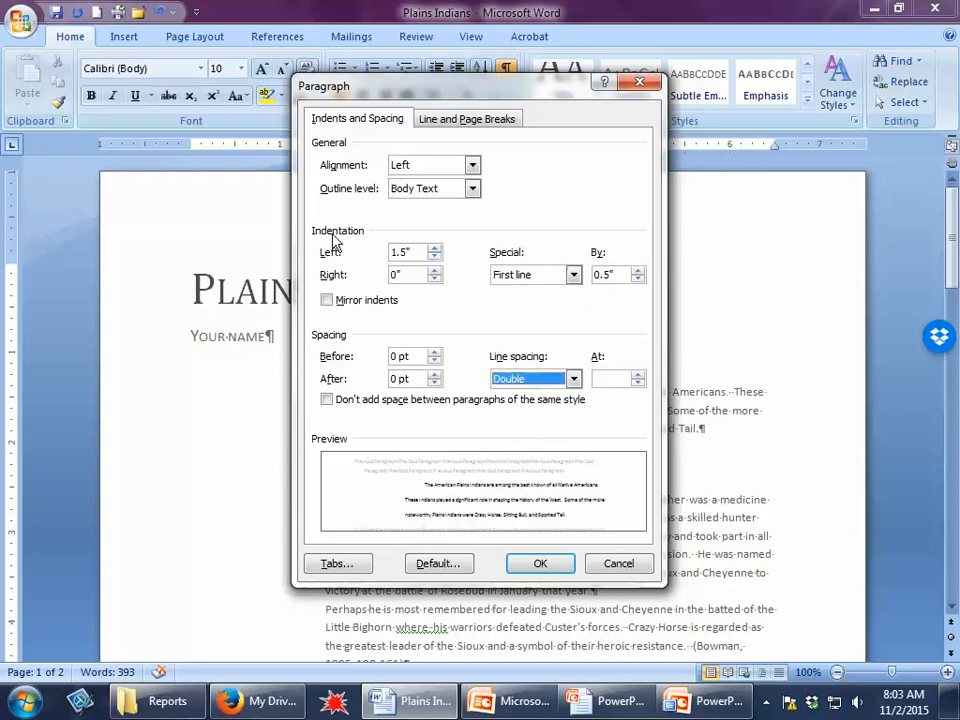
# Set the introductory paragraph's left indentation to 0 and apply the paragraph settings
pyautogui.click(414, 253)
pyautogui.moveTo(414, 253); pyautogui.dragTo(392, 256)
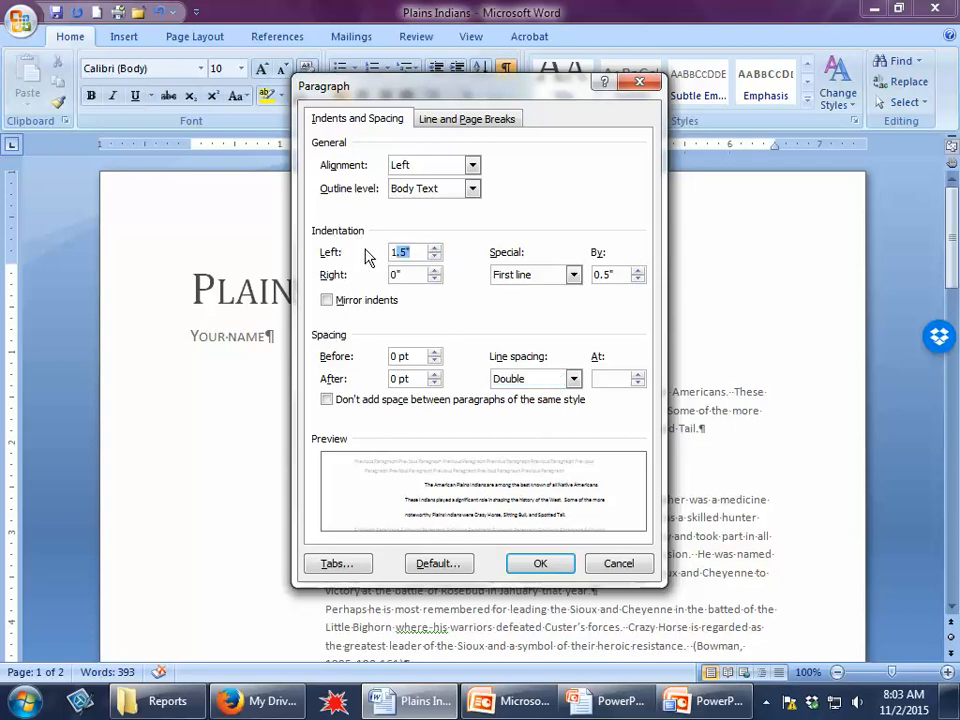
pyautogui.press('BackSpace')
pyautogui.write('0')
pyautogui.click(545, 564)
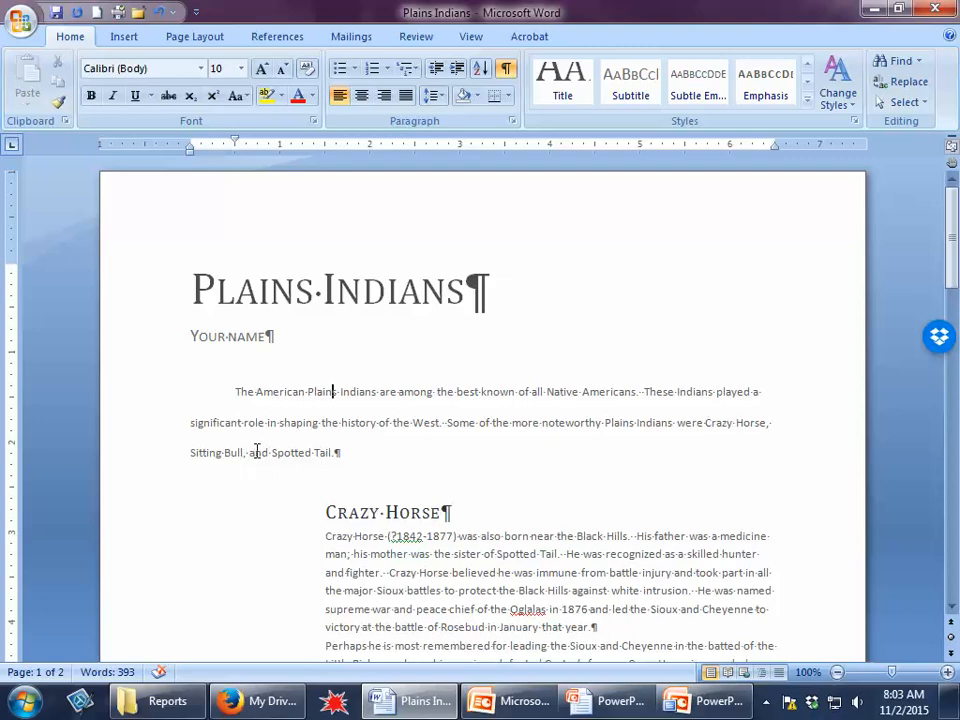
# Update the Normal style to match the reformatted introductory paragraph and check the body text throughout the document
pyautogui.click(806, 110)
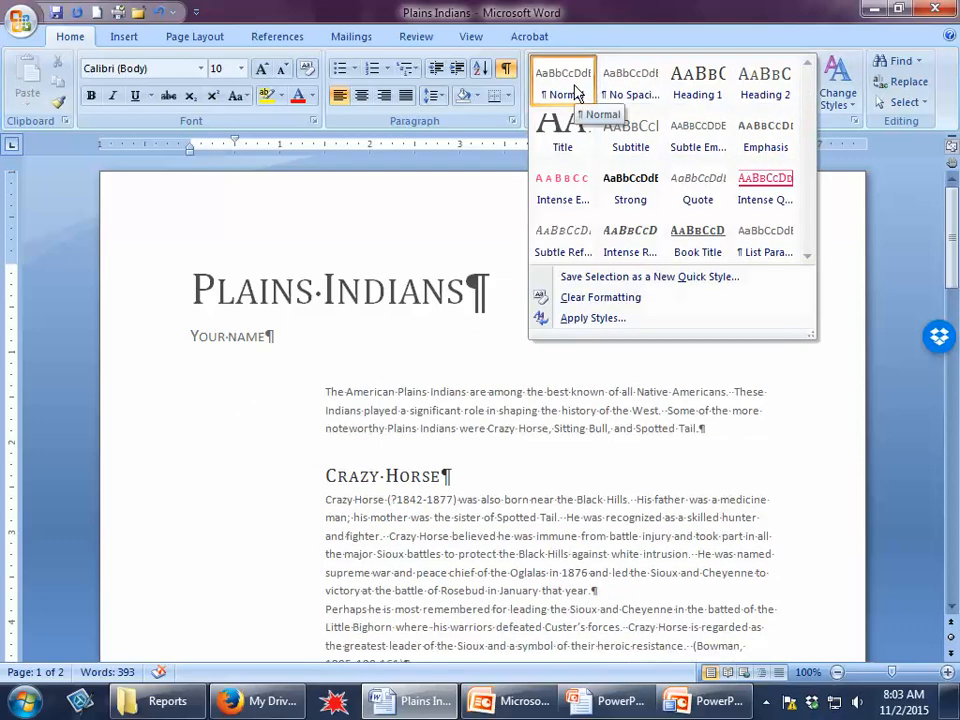
pyautogui.rightClick(577, 93)
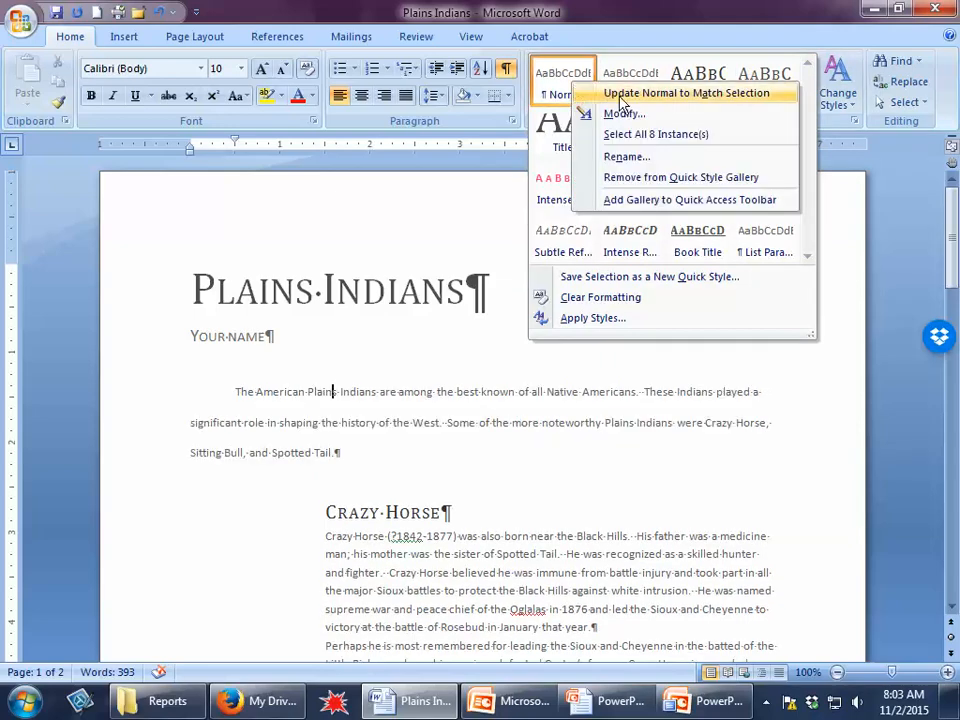
pyautogui.click(619, 95)
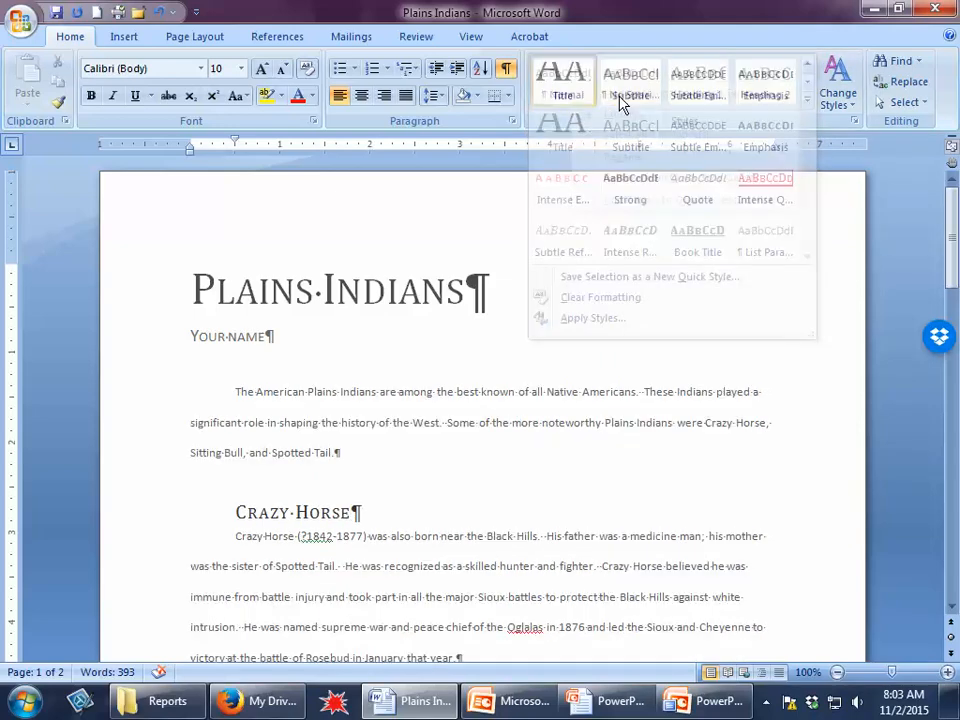
pyautogui.scroll(-10, 617, 456)
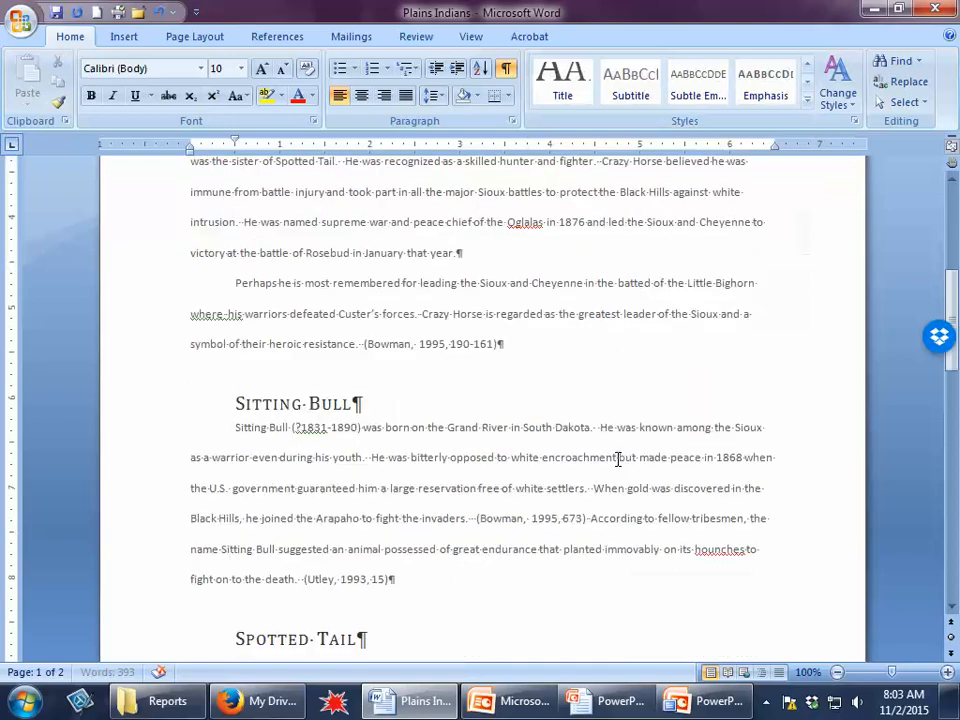
pyautogui.scroll(-12, 617, 457)
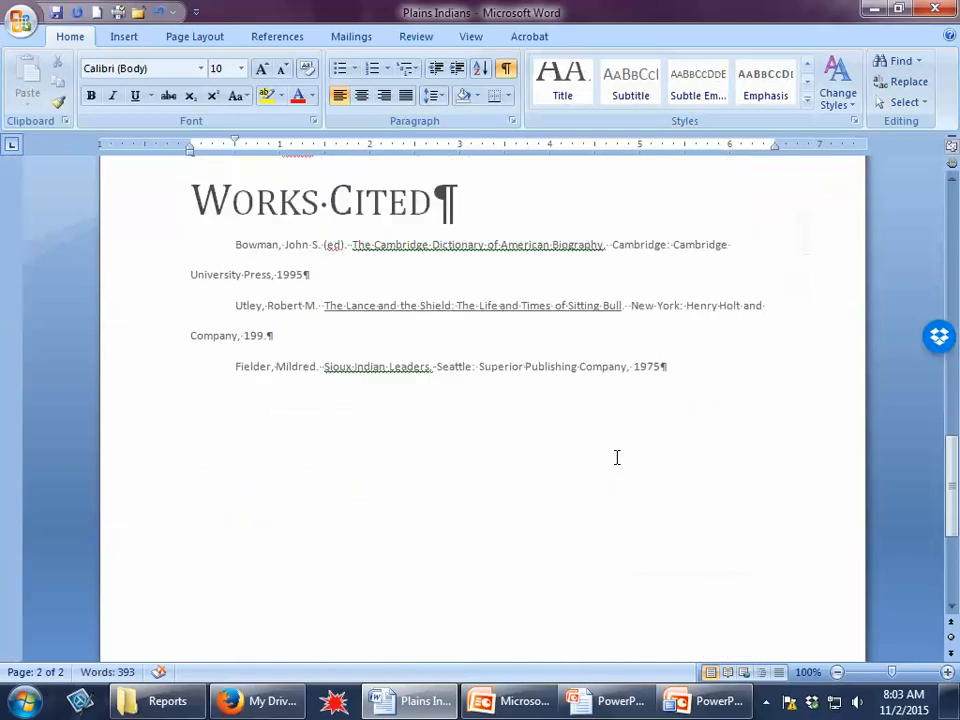
pyautogui.scroll(10, 615, 457)
pyautogui.scroll(12, 615, 457)
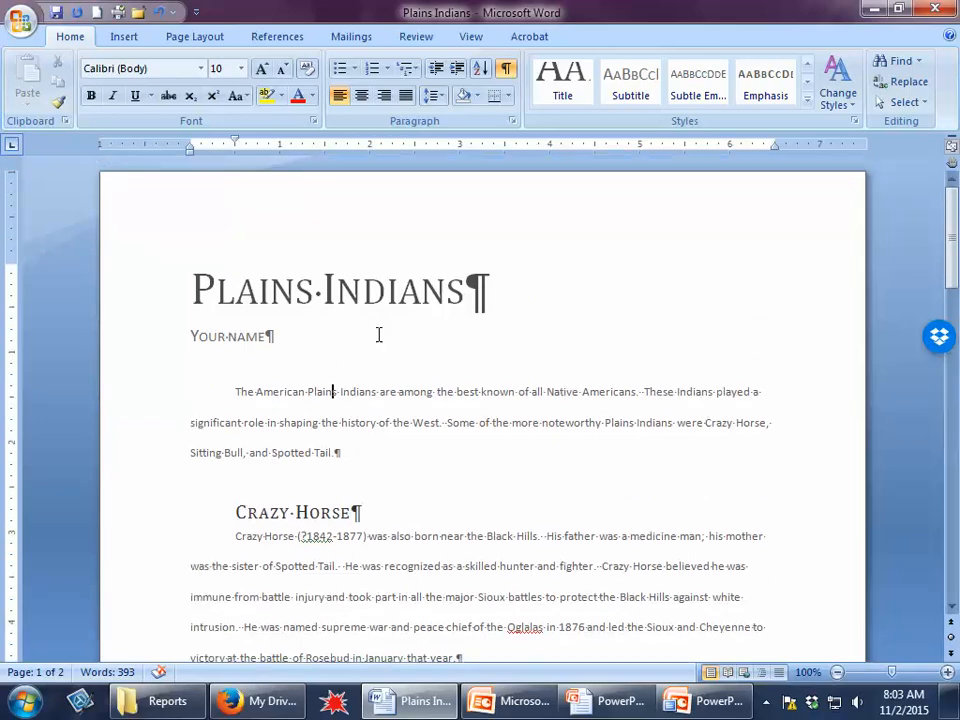
# Set the spacing before the "Plains Indians" title to 72 pt
pyautogui.click(337, 290)
pyautogui.scroll(-2, 617, 68)
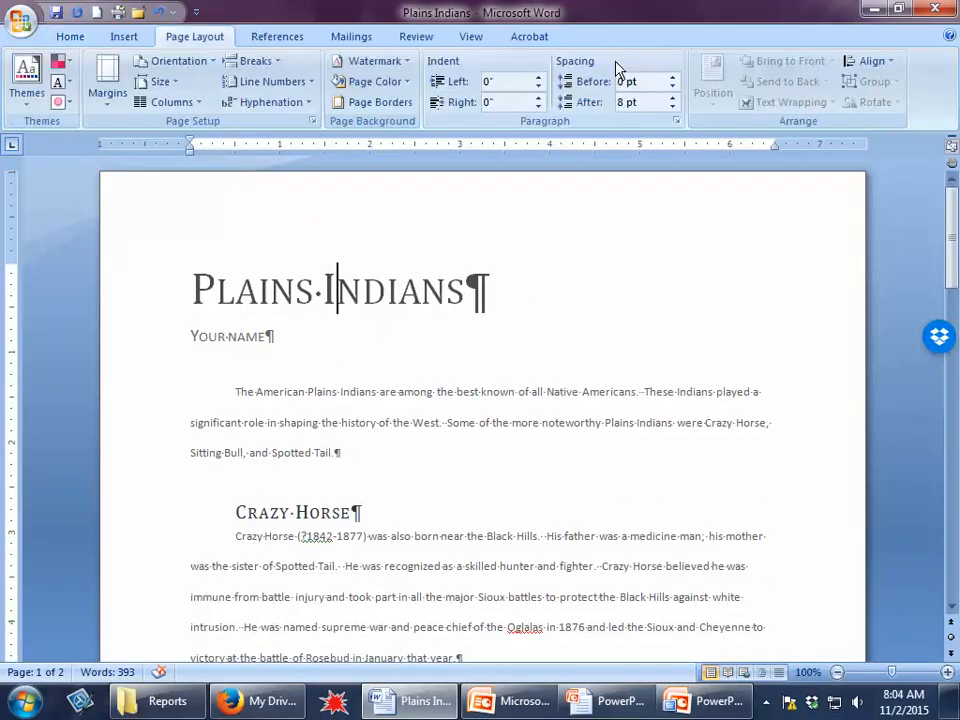
pyautogui.moveTo(616, 81); pyautogui.dragTo(643, 90)
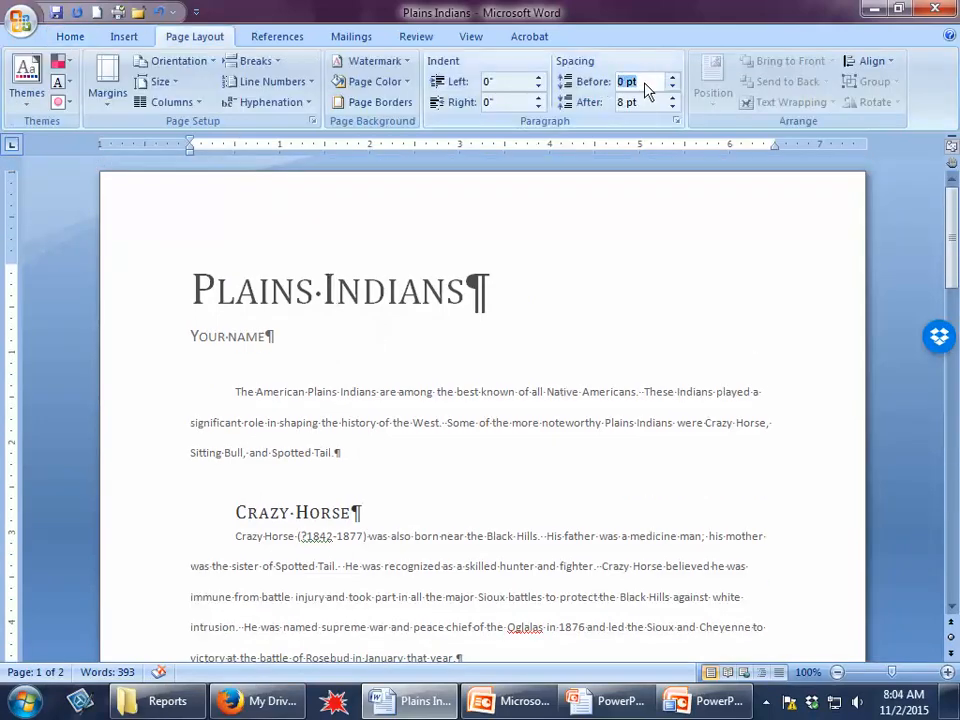
pyautogui.write('72')
pyautogui.press('Return')
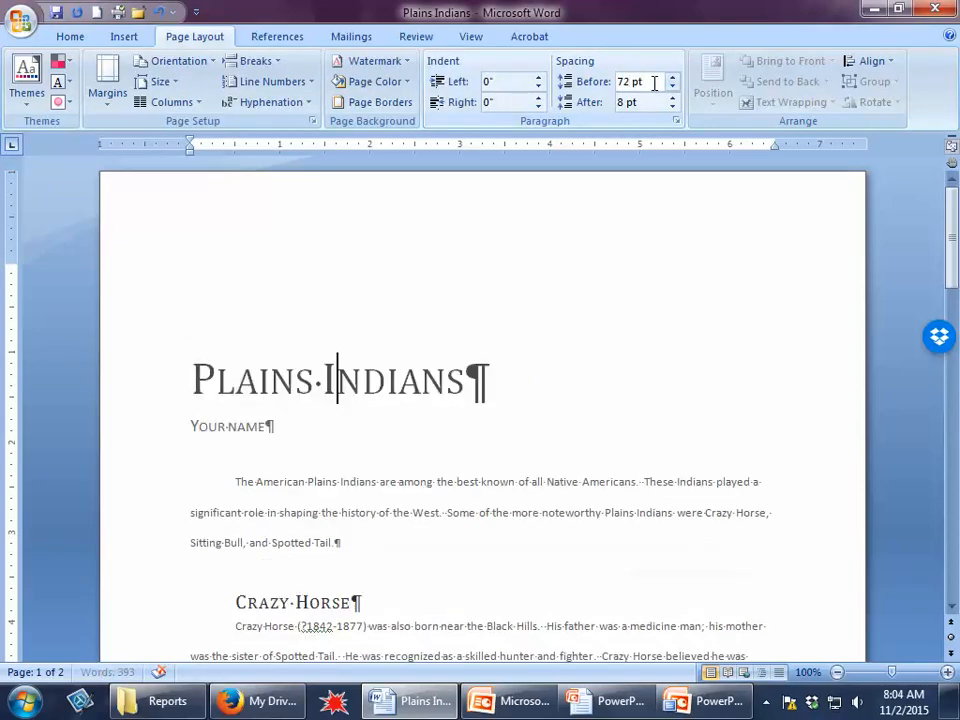
# Update the Title style to match the respaced "Plains Indians" title and check the "Works Cited" title
pyautogui.click(58, 38)
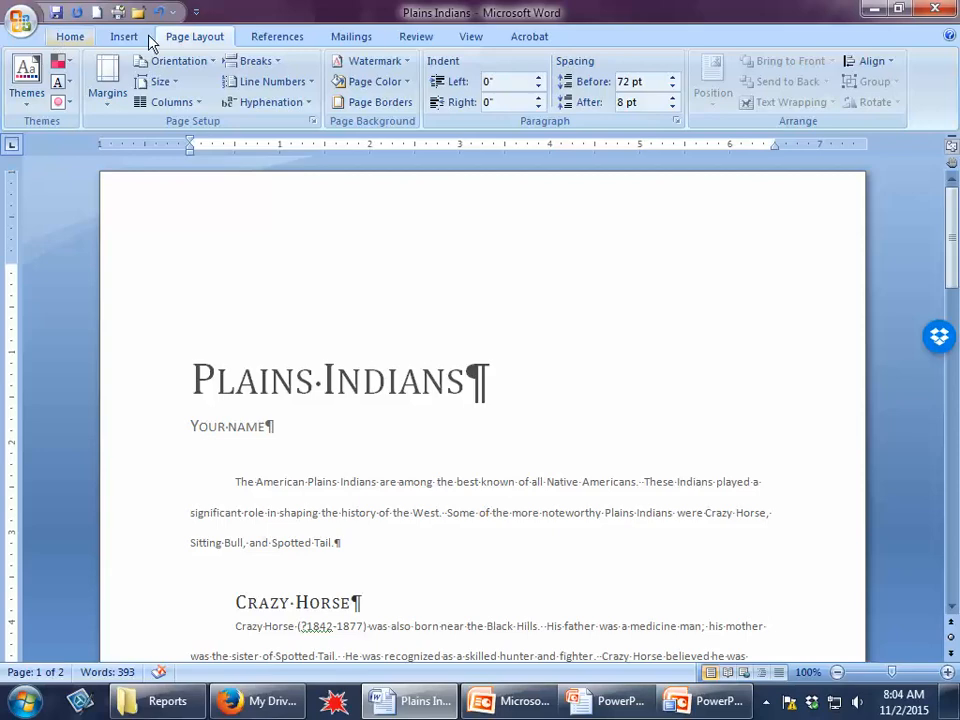
pyautogui.click(807, 104)
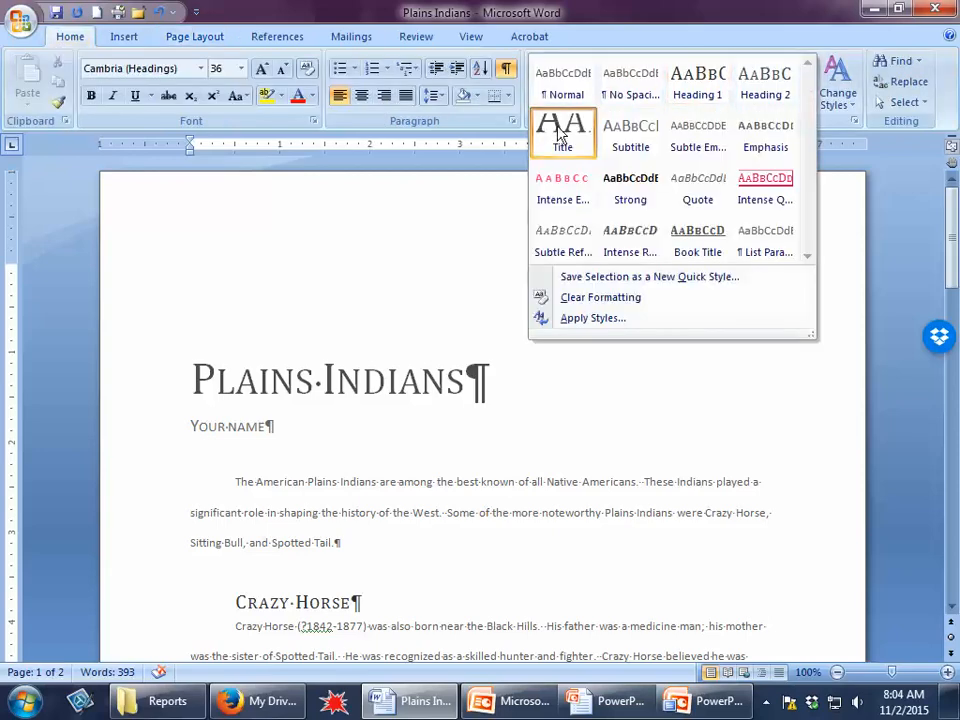
pyautogui.rightClick(562, 136)
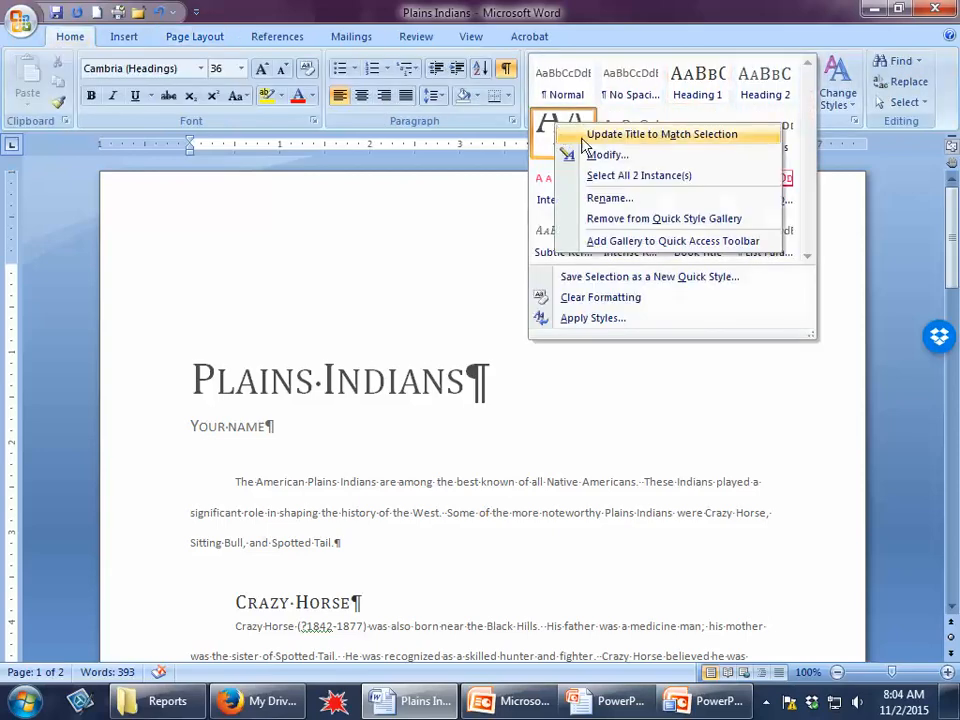
pyautogui.click(590, 143)
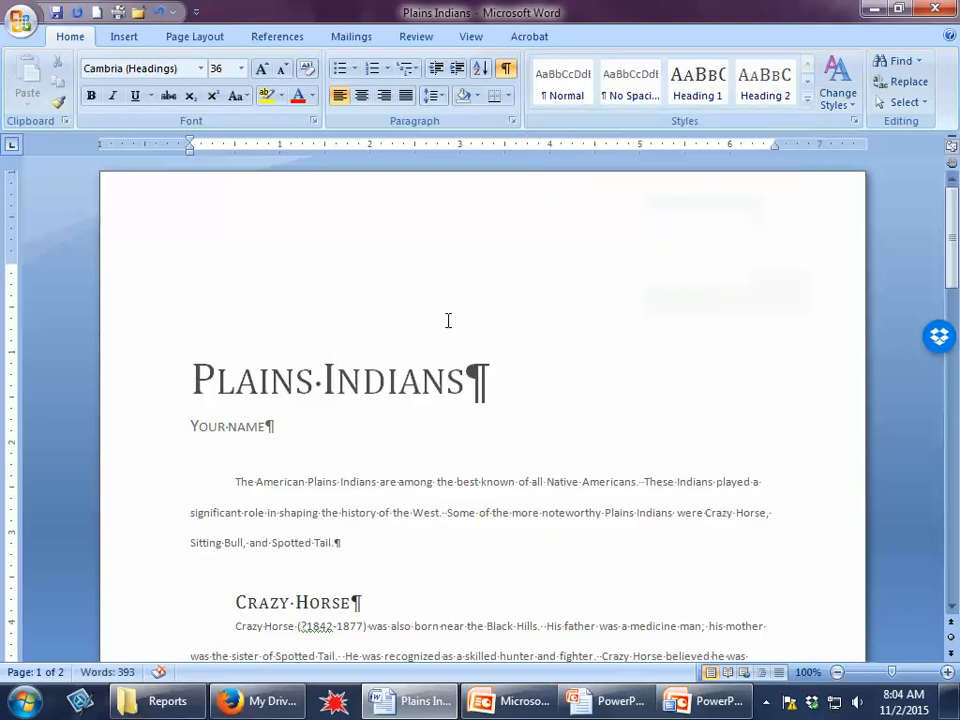
pyautogui.scroll(-10, 448, 320)
pyautogui.scroll(-5, 448, 318)
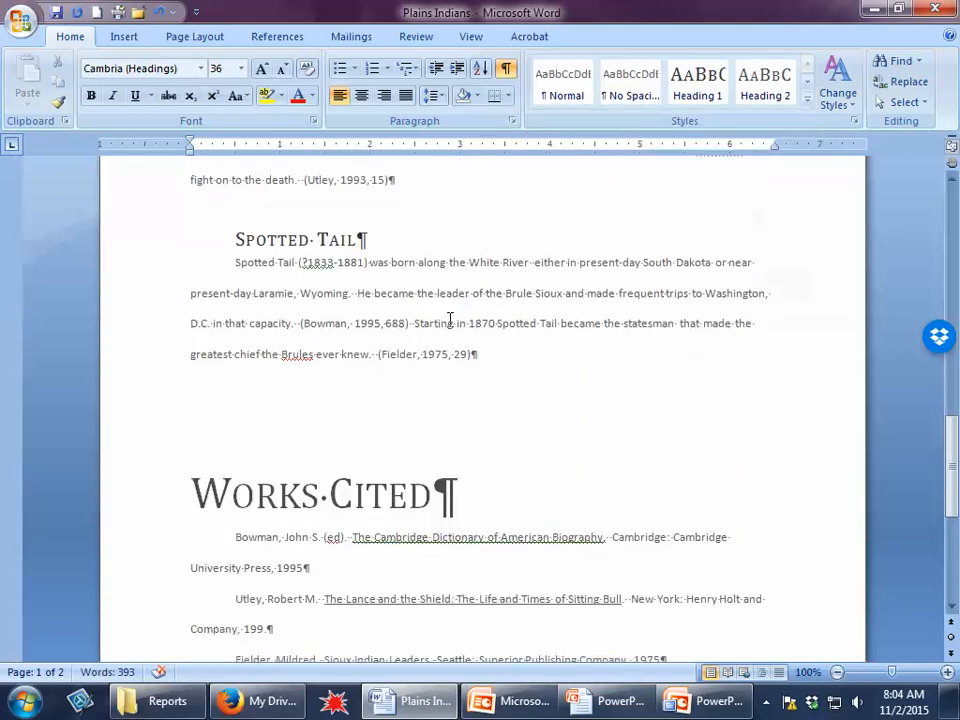
pyautogui.scroll(4, 540, 428)
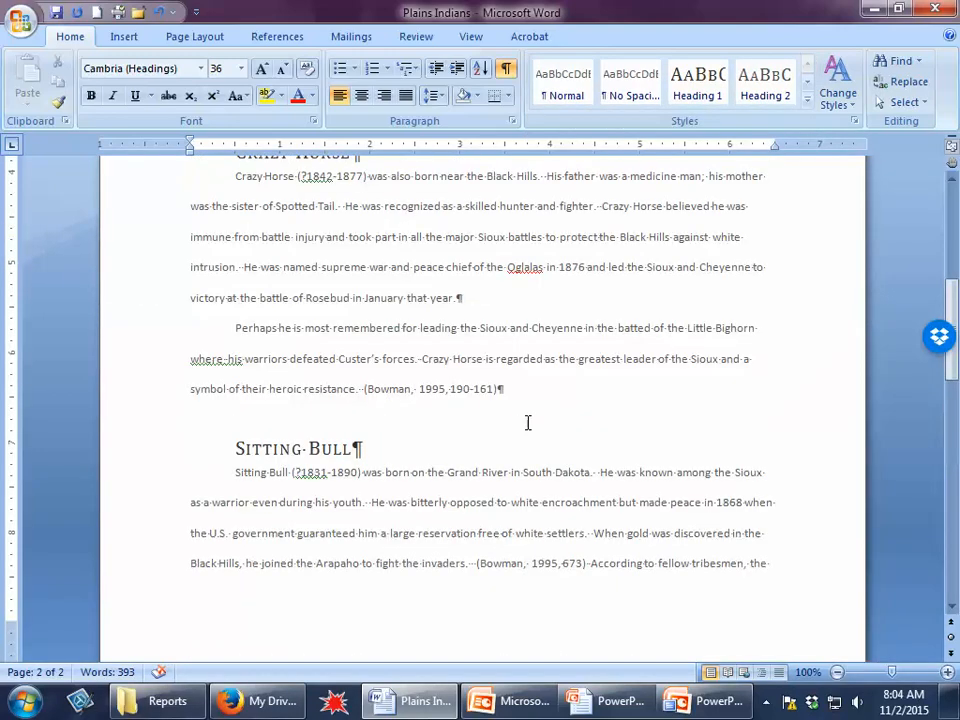
# Remove the special indent from the "Crazy Horse" heading and set its spacing after to 12 pt
pyautogui.scroll(3, 528, 423)
pyautogui.click(323, 333)
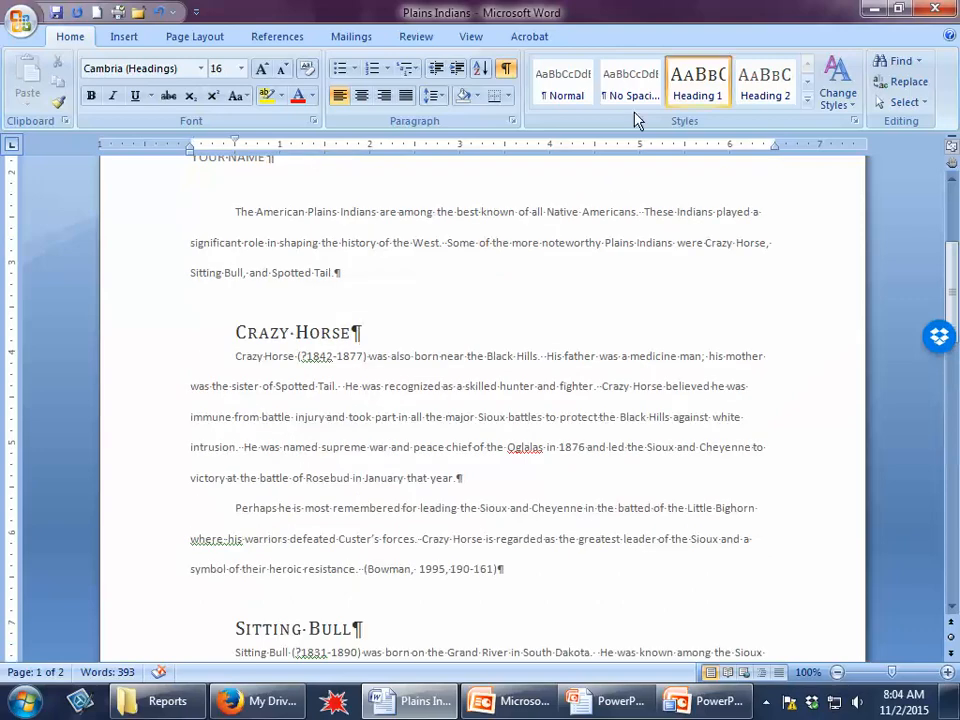
pyautogui.click(507, 119)
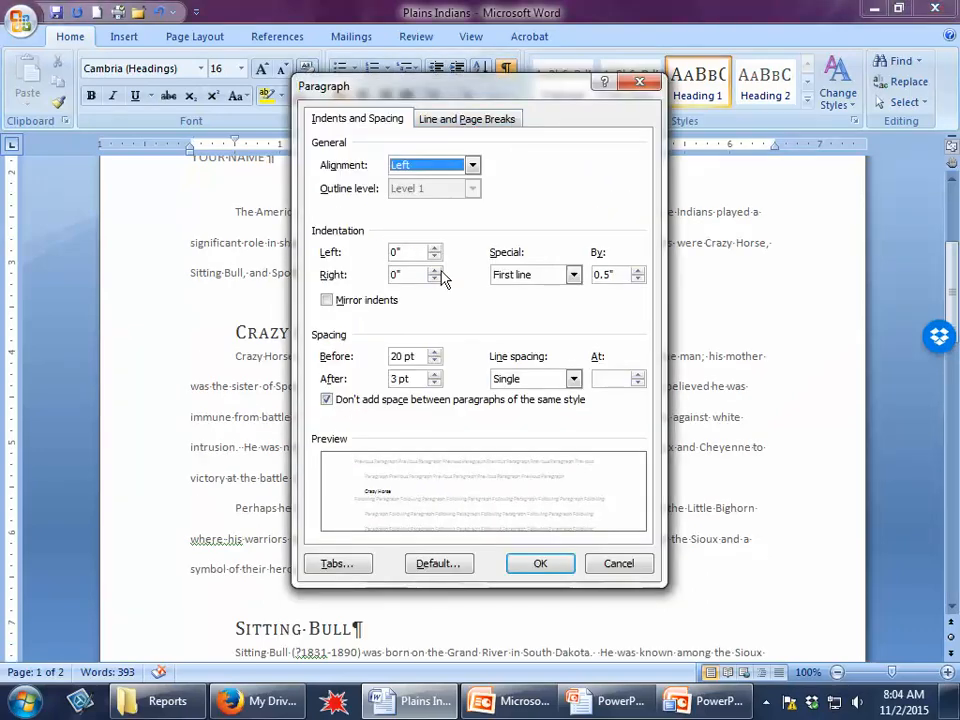
pyautogui.click(540, 275)
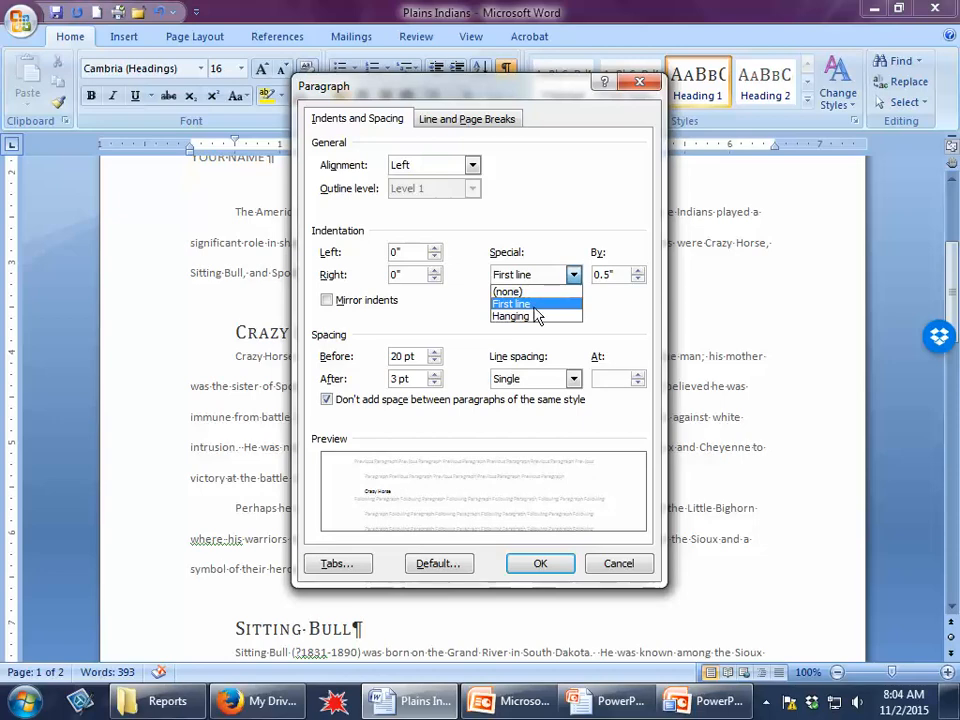
pyautogui.click(520, 293)
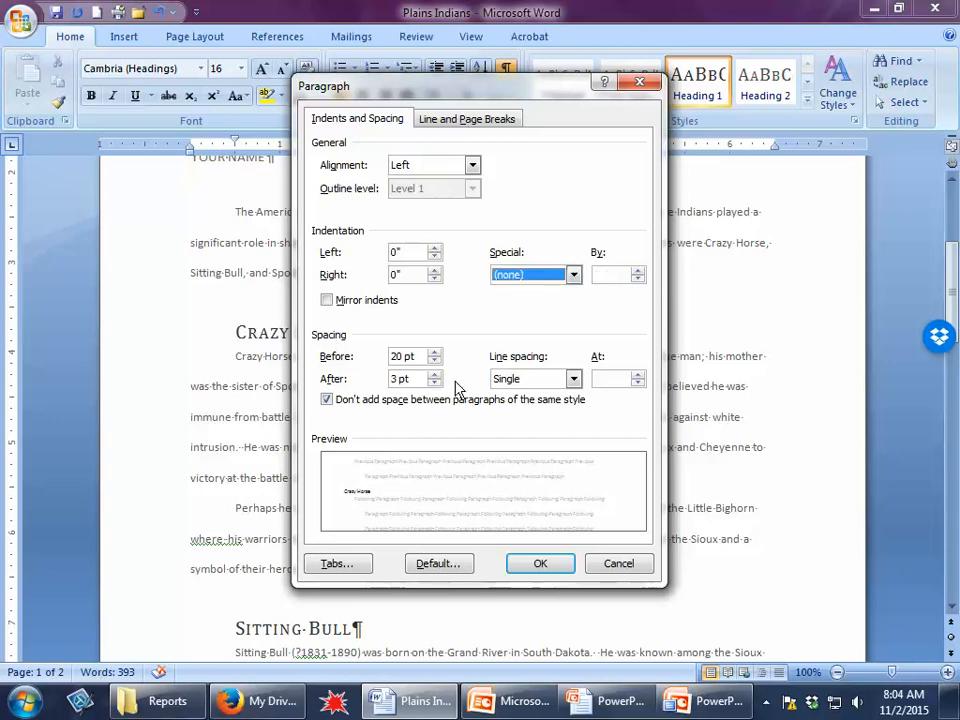
pyautogui.click(436, 383)
pyautogui.click(436, 383)
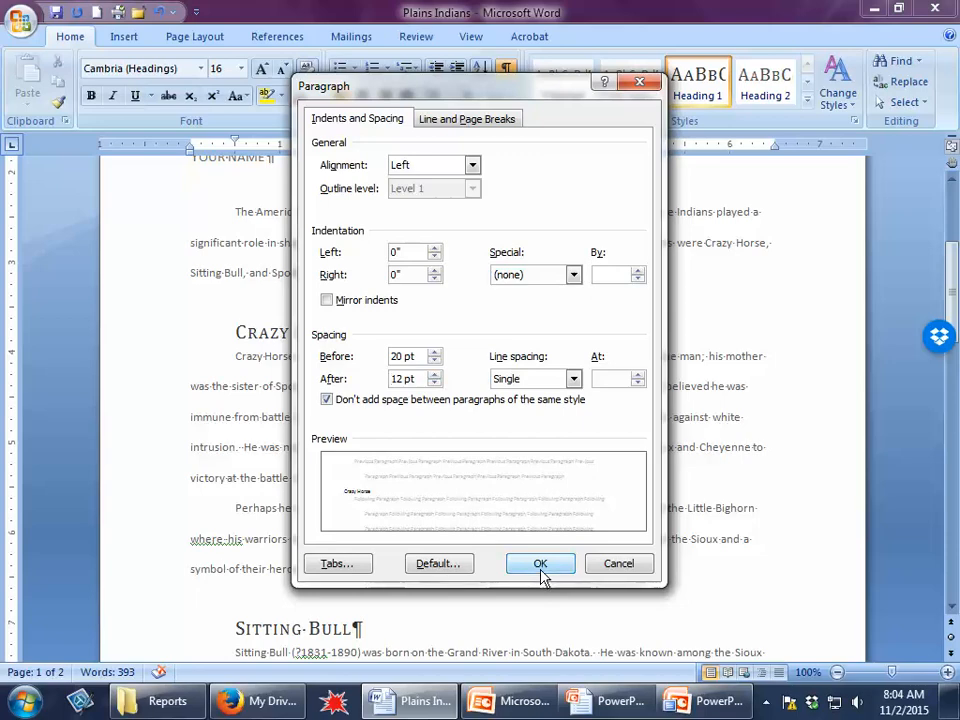
pyautogui.click(540, 568)
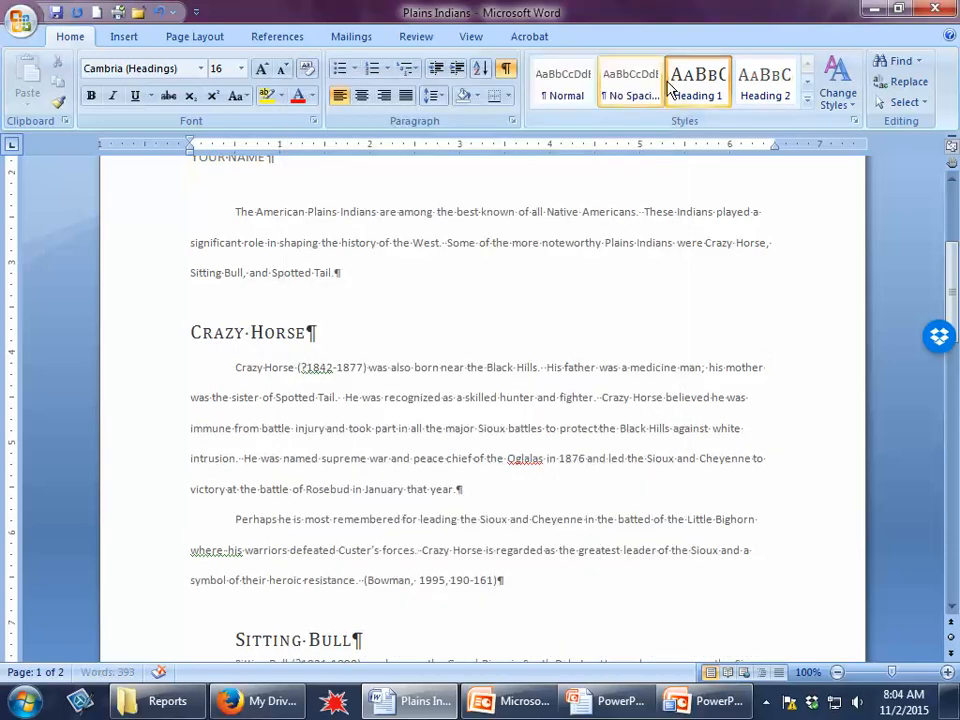
# Update the Heading 1 style to match the reformatted "Crazy Horse" heading and check the other headings throughout the document
pyautogui.rightClick(718, 86)
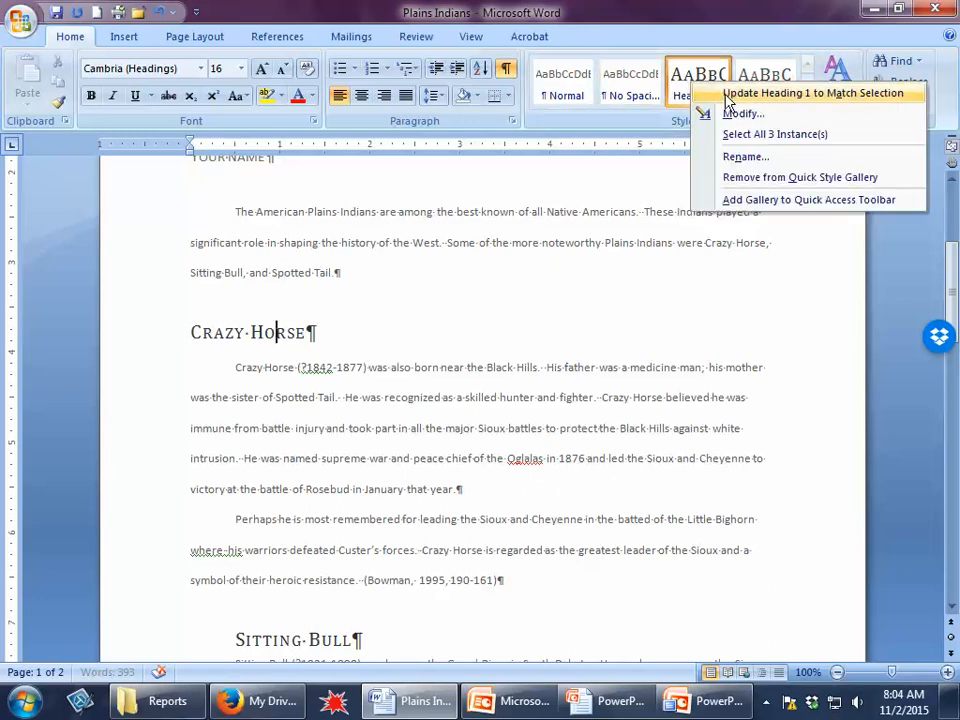
pyautogui.click(728, 95)
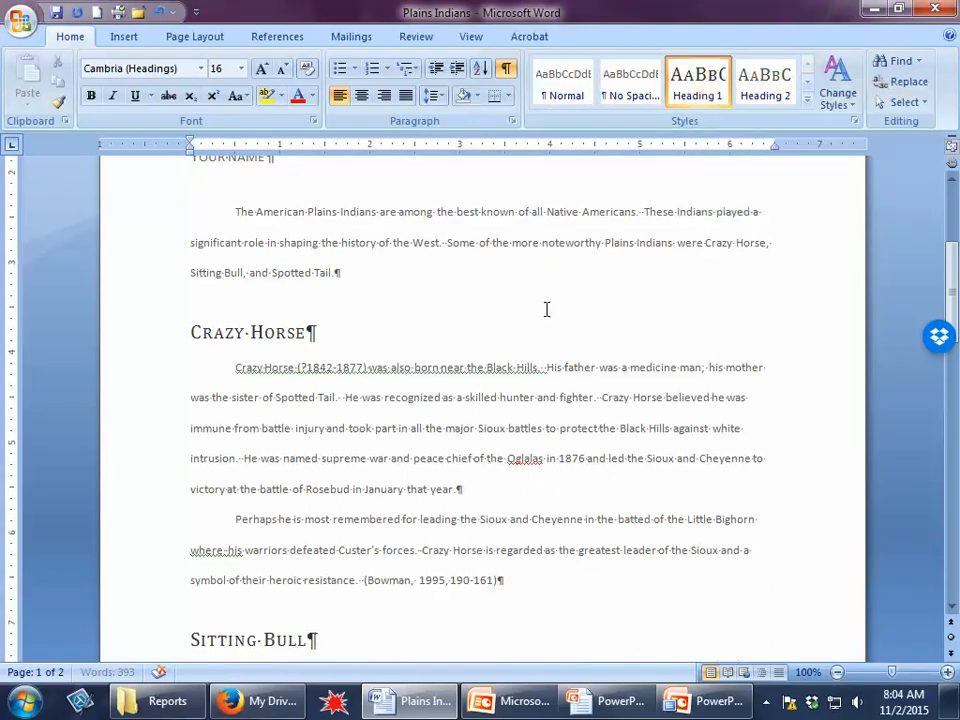
pyautogui.scroll(-8, 548, 308)
pyautogui.scroll(-6, 547, 309)
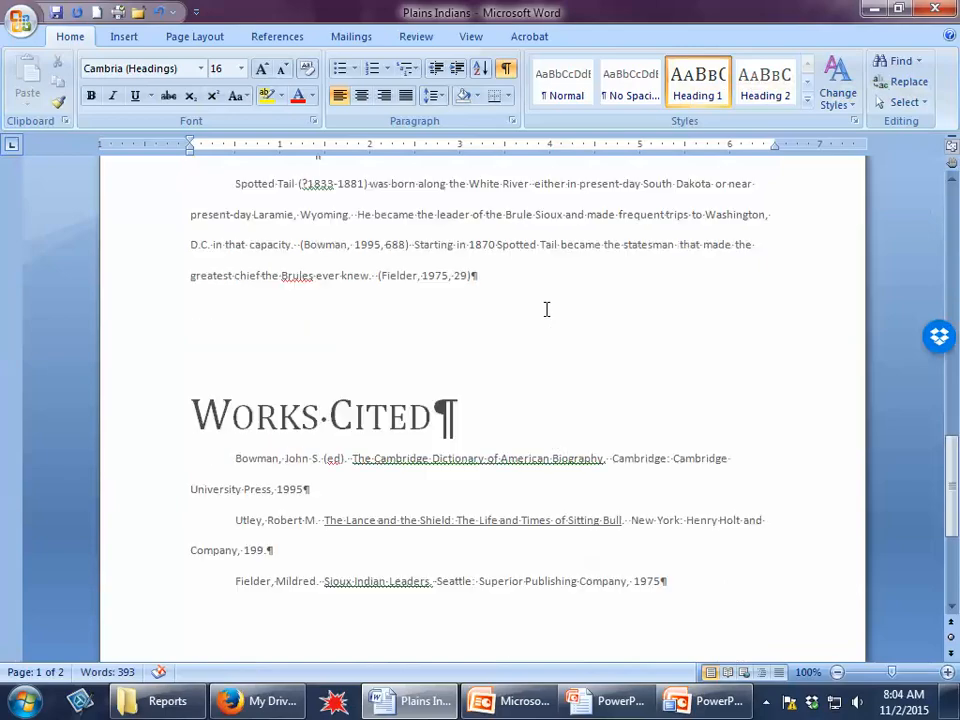
pyautogui.scroll(2, 547, 309)
pyautogui.scroll(12, 547, 309)
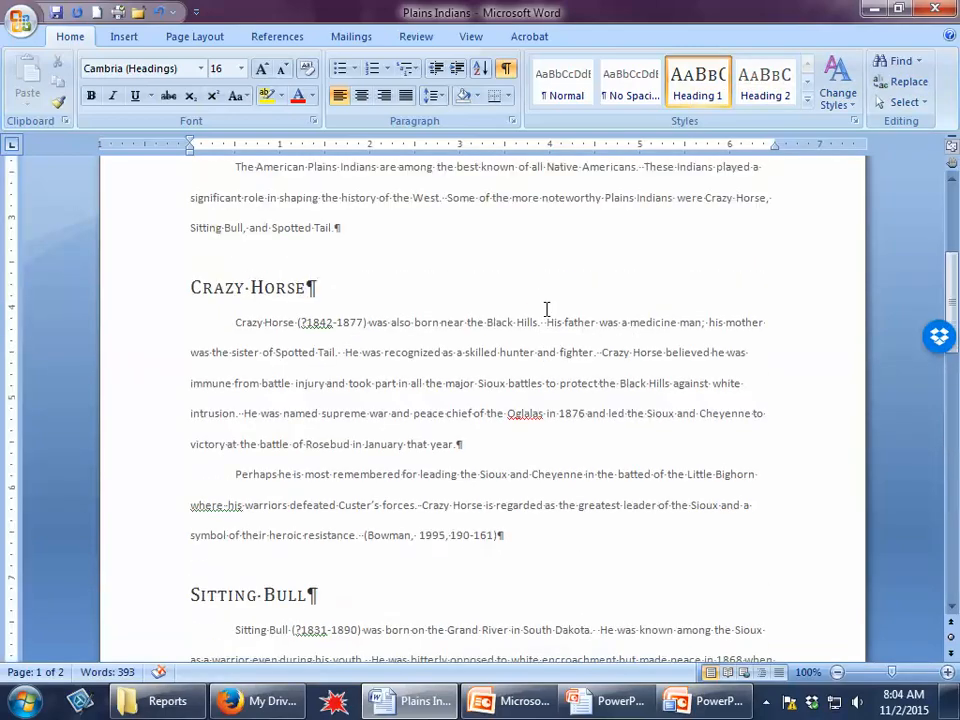
pyautogui.scroll(-14, 543, 309)
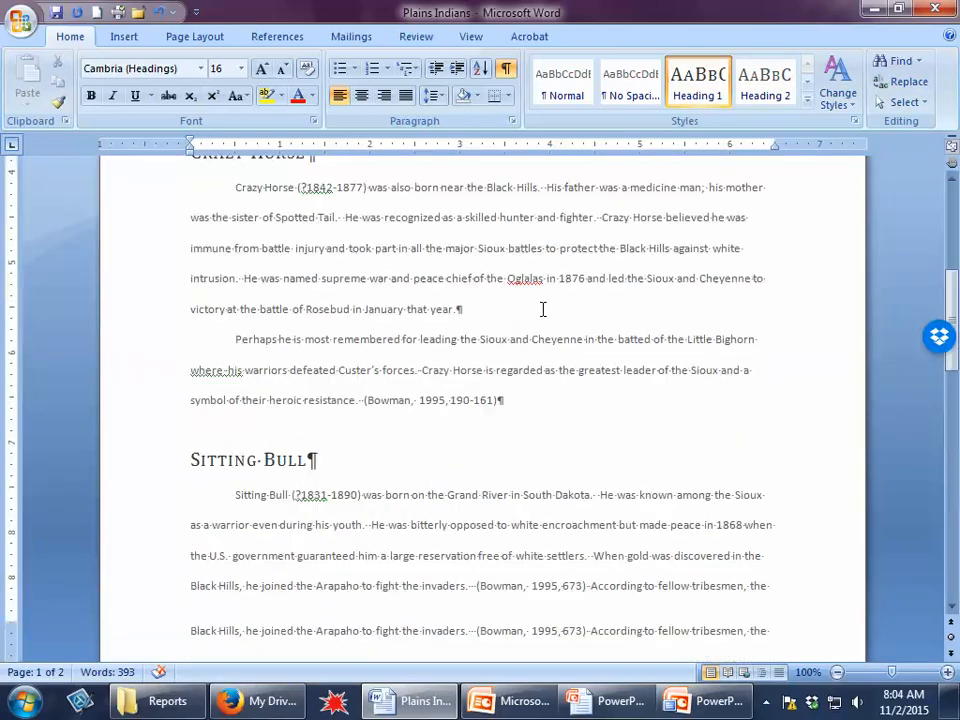
pyautogui.scroll(-3, 543, 309)
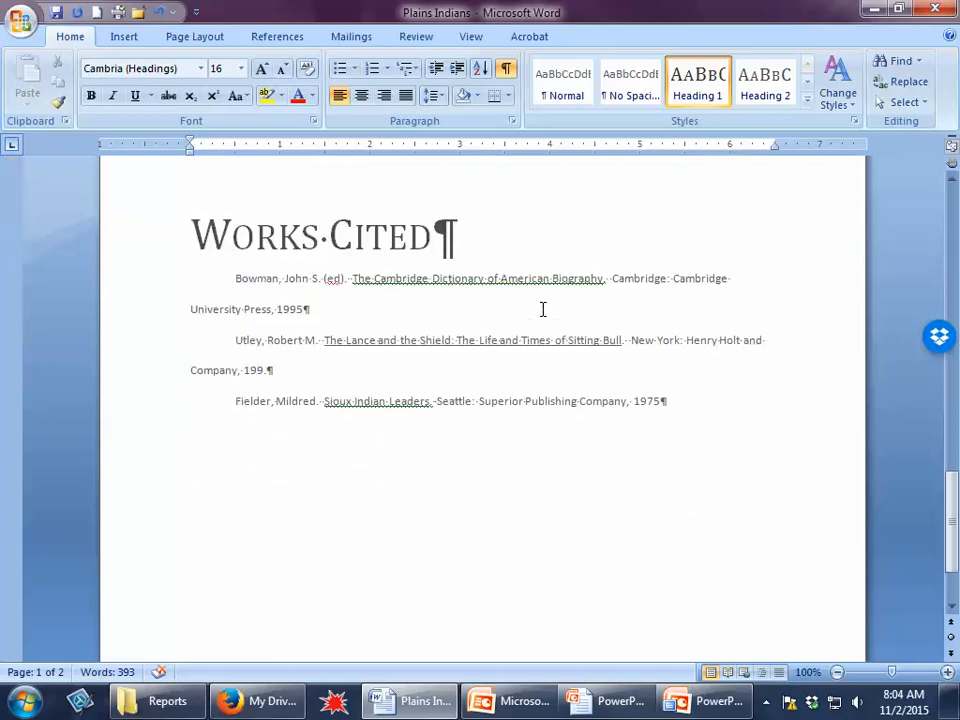
pyautogui.scroll(6, 543, 309)
pyautogui.scroll(3, 543, 309)
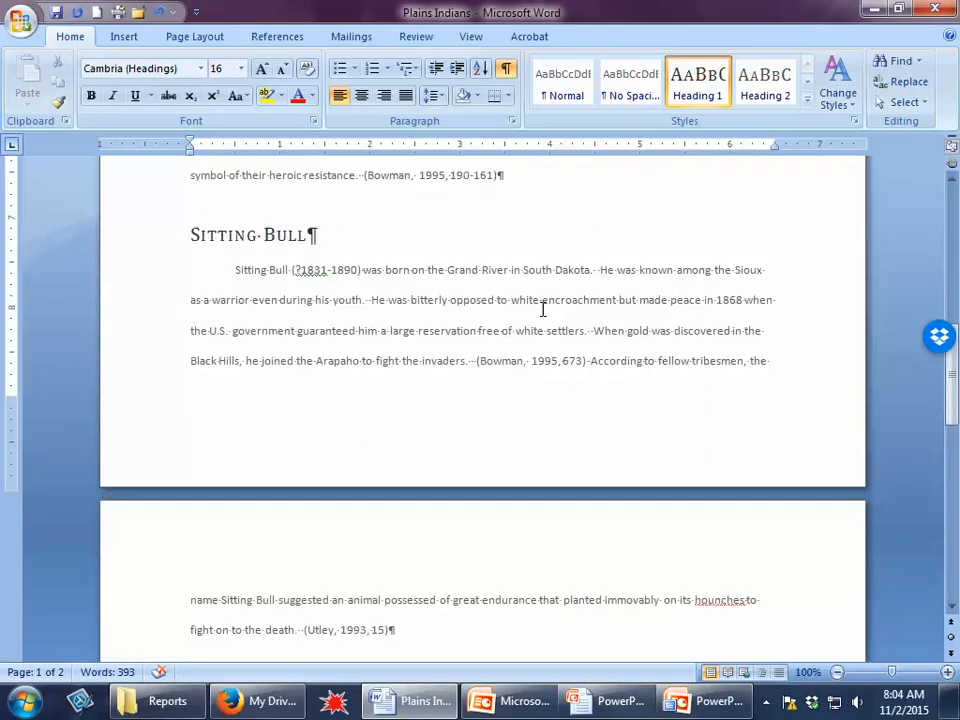
pyautogui.scroll(-7, 543, 309)
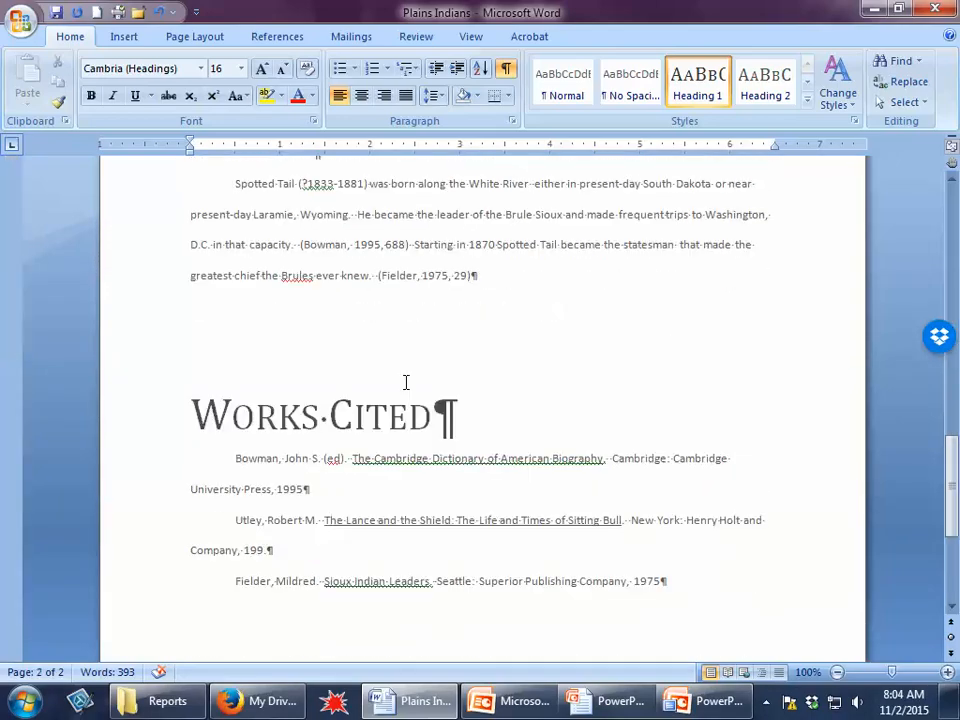
# Switch back to Word and give the first entry under "Works Cited" a 0.5" hanging indent
pyautogui.click(458, 489)
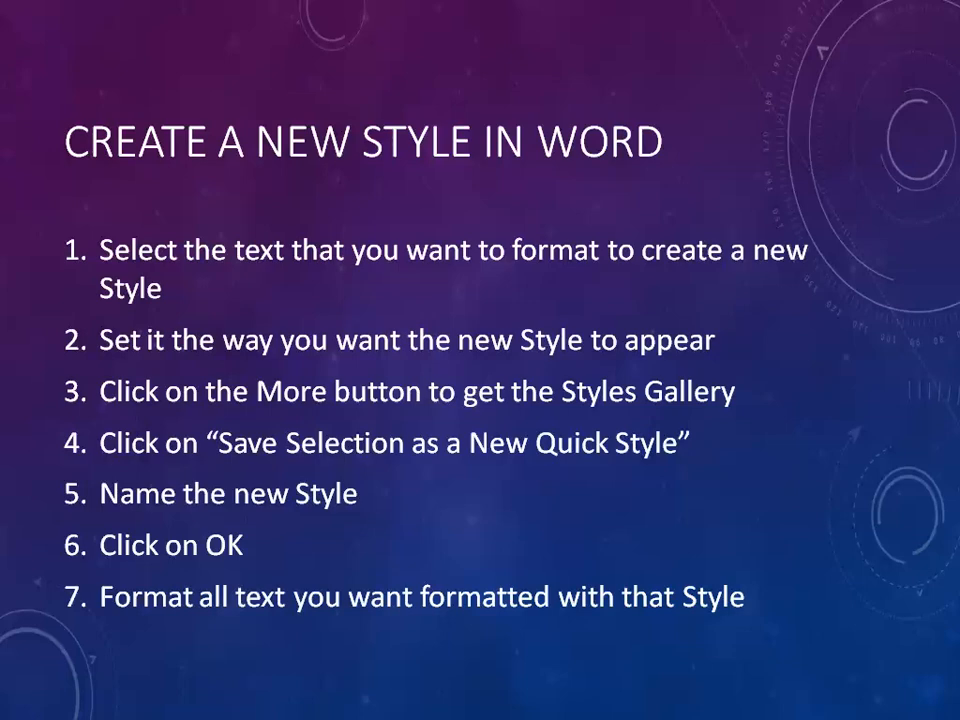
pyautogui.hotkey('alt', 'Tab')
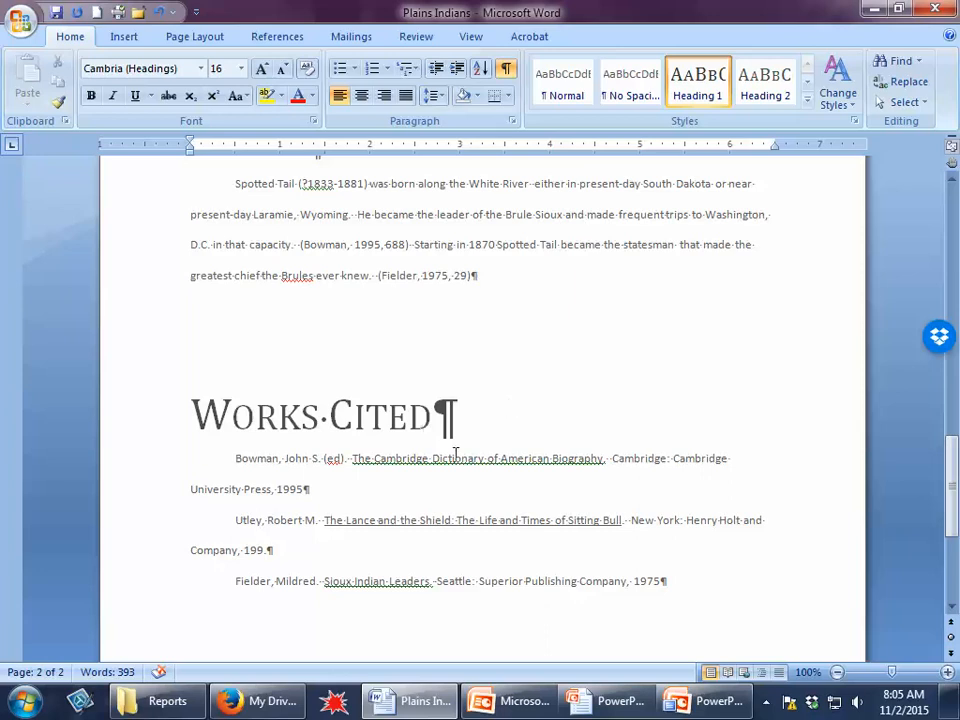
pyautogui.click(279, 459)
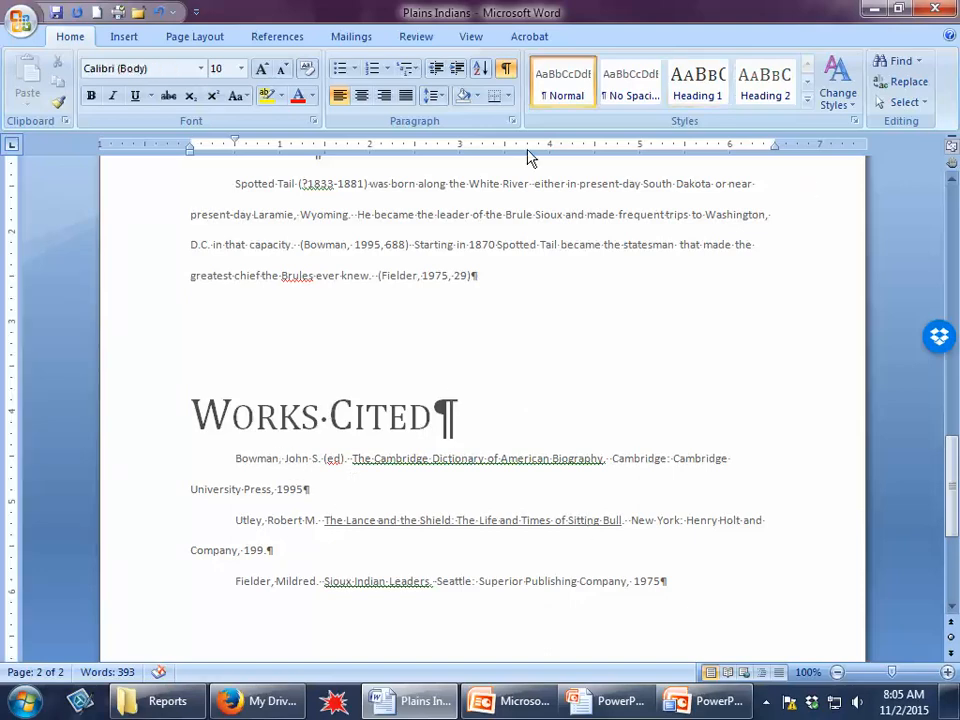
pyautogui.click(512, 121)
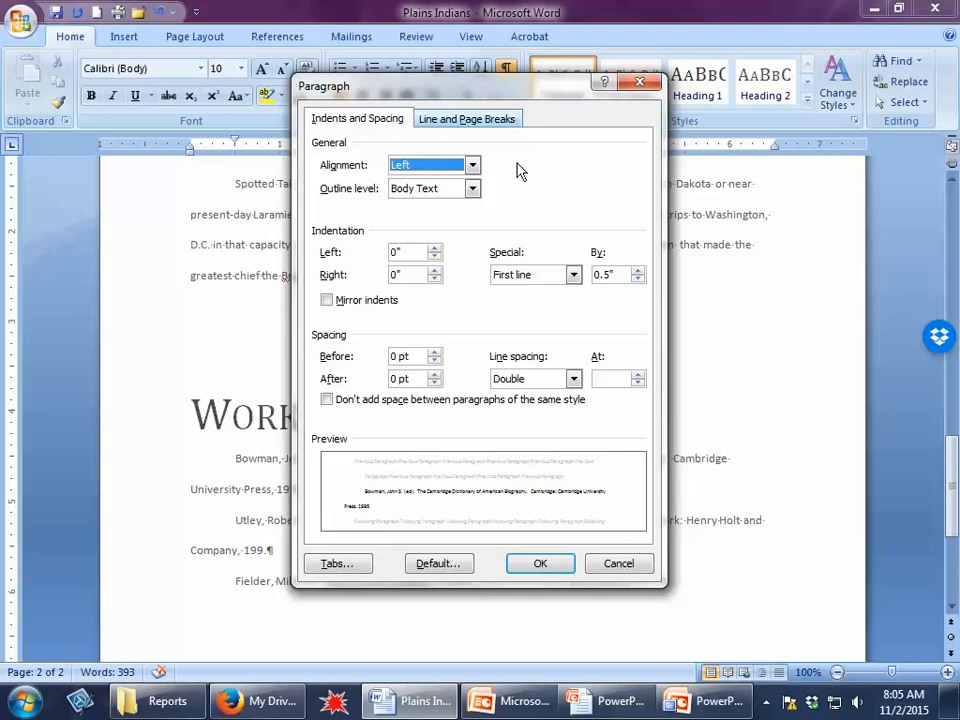
pyautogui.click(530, 278)
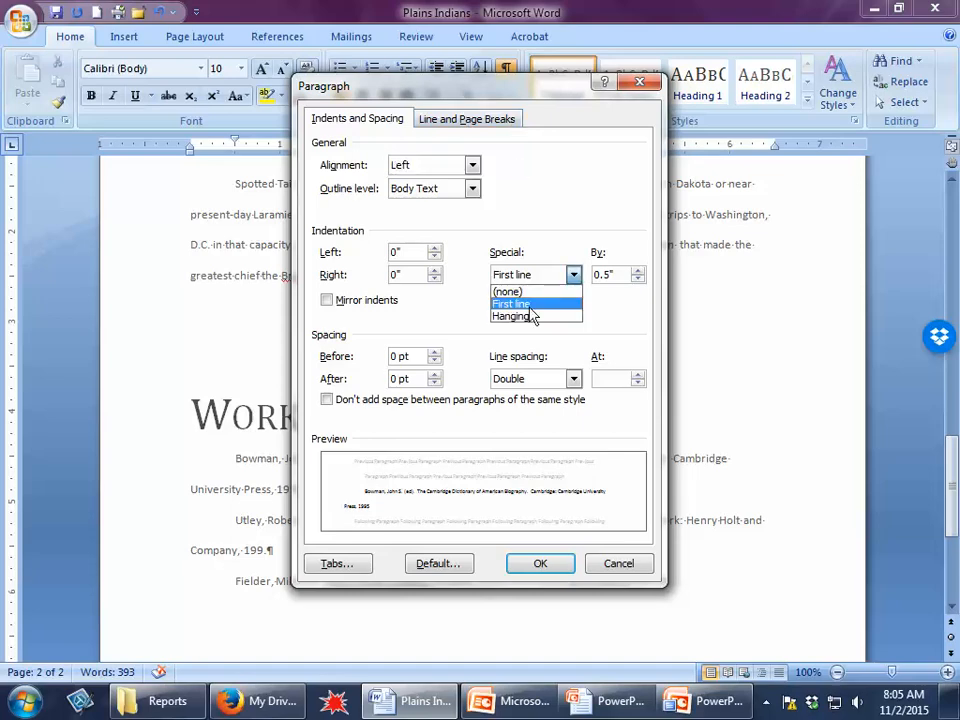
pyautogui.click(531, 315)
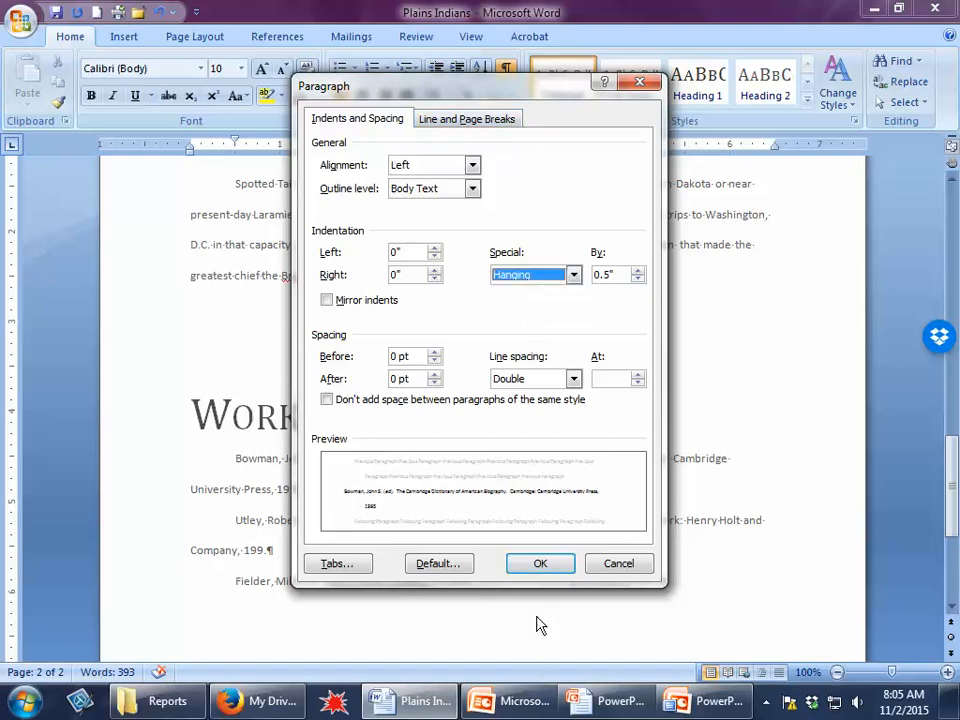
pyautogui.click(540, 563)
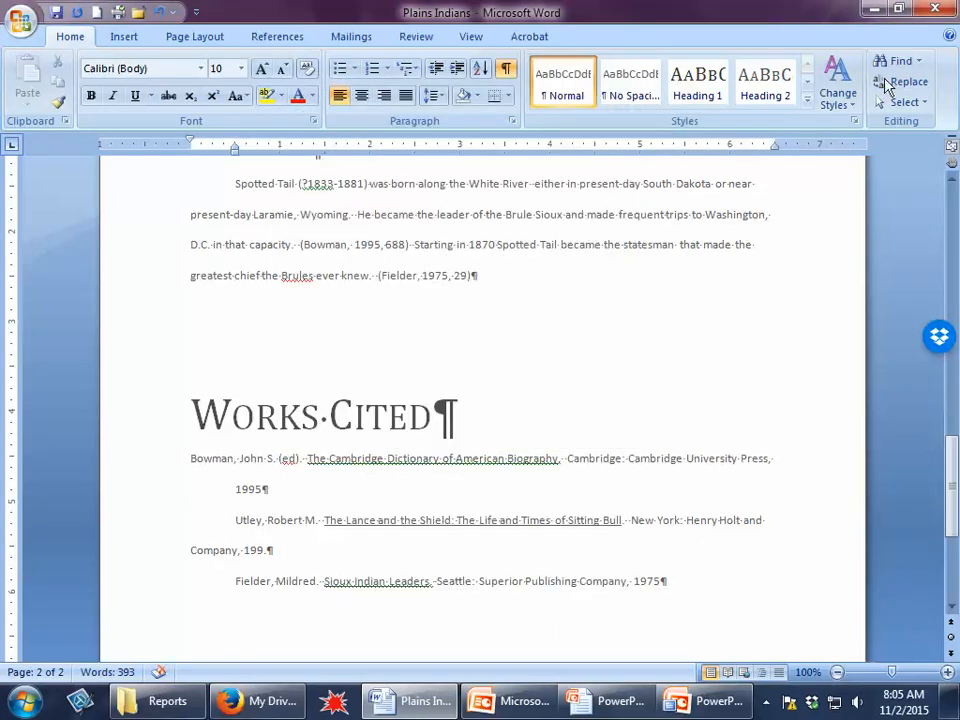
# Save the formatting of the first Works Cited entry as a new quick style named "Citations"
pyautogui.click(810, 110)
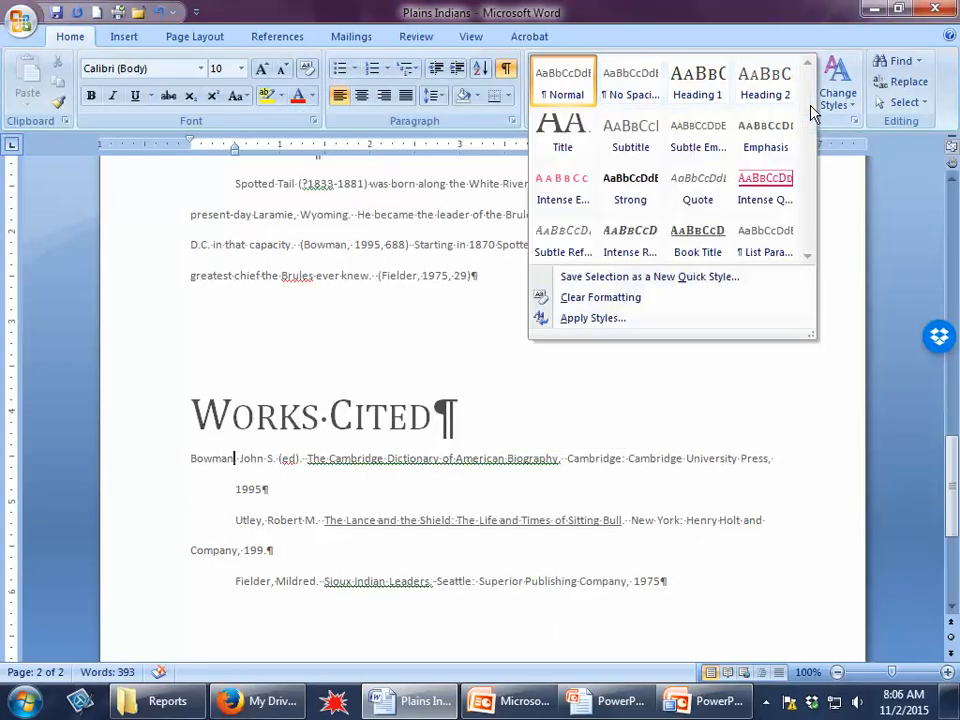
pyautogui.click(680, 277)
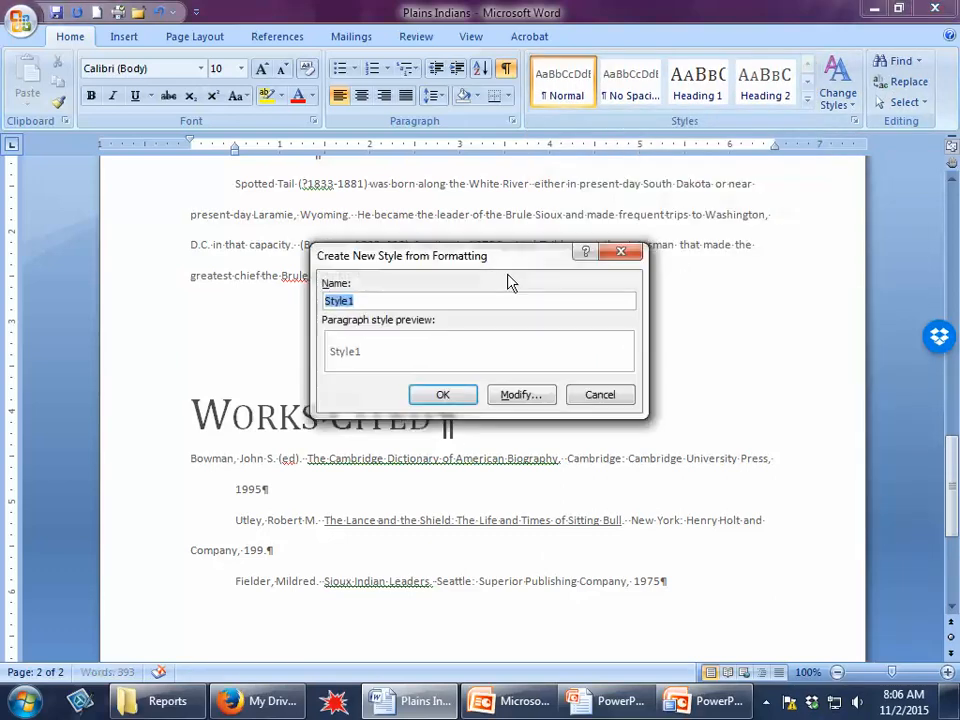
pyautogui.write('Citations')
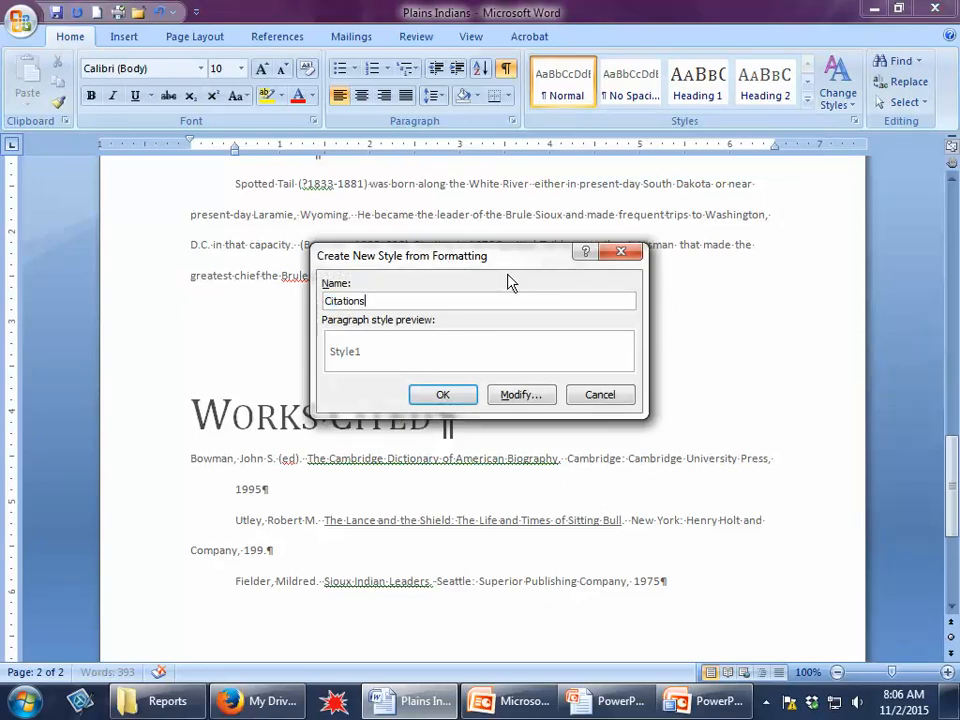
pyautogui.click(465, 397)
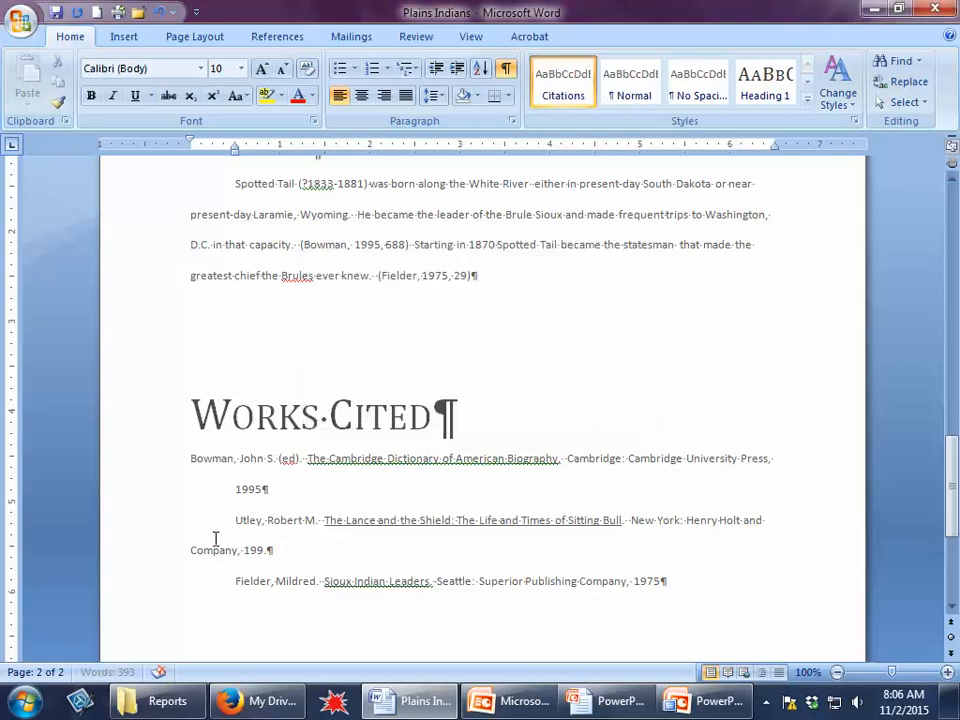
# Apply the Citations style to the remaining two Works Cited entries and review the whole document
pyautogui.moveTo(237, 520); pyautogui.dragTo(664, 580)
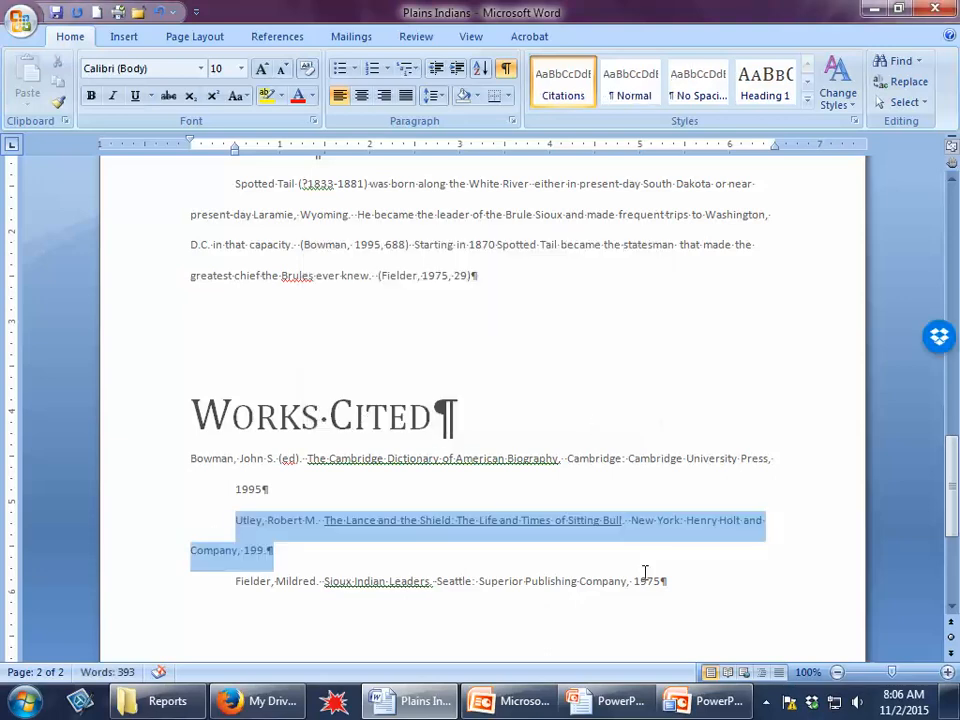
pyautogui.click(563, 100)
pyautogui.scroll(-3, 420, 476)
pyautogui.scroll(8, 420, 470)
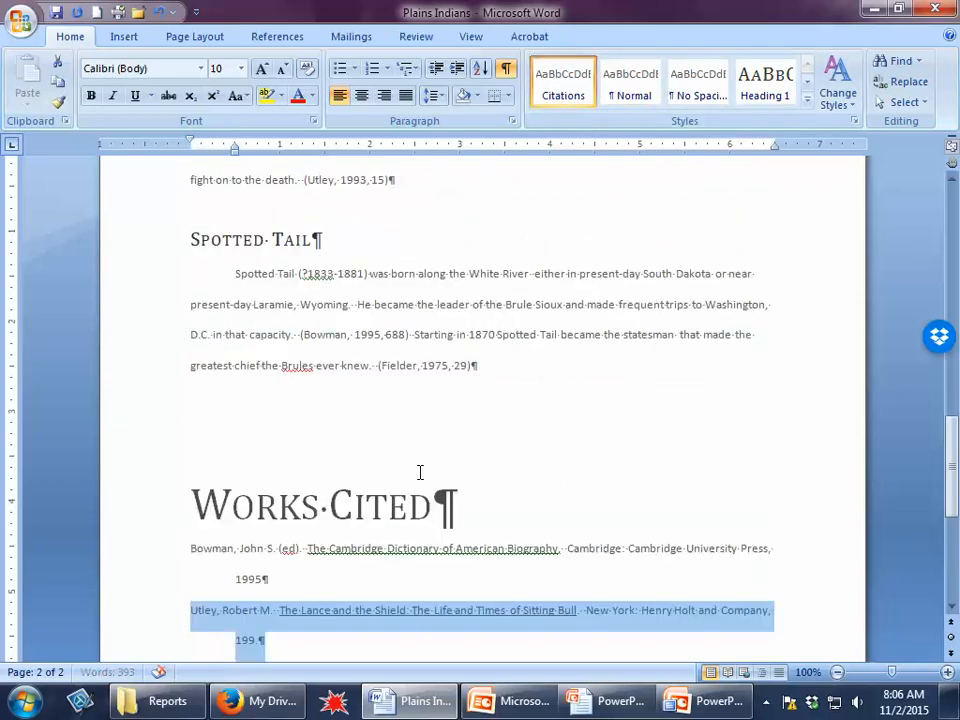
pyautogui.scroll(15, 420, 472)
pyautogui.scroll(-14, 420, 472)
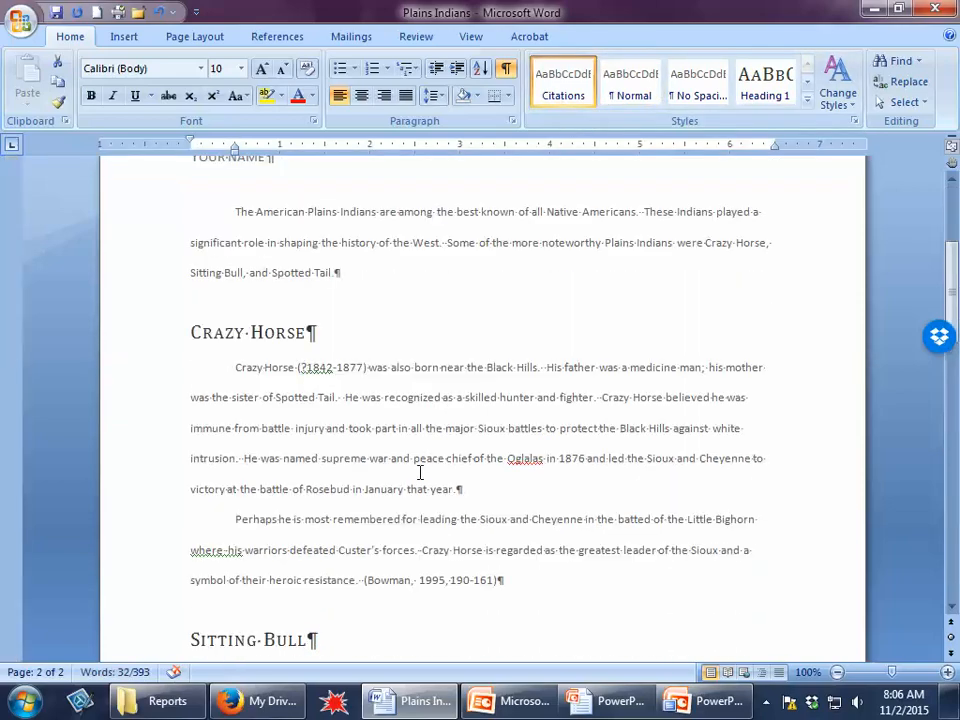
pyautogui.scroll(-5, 420, 472)
pyautogui.scroll(5, 420, 471)
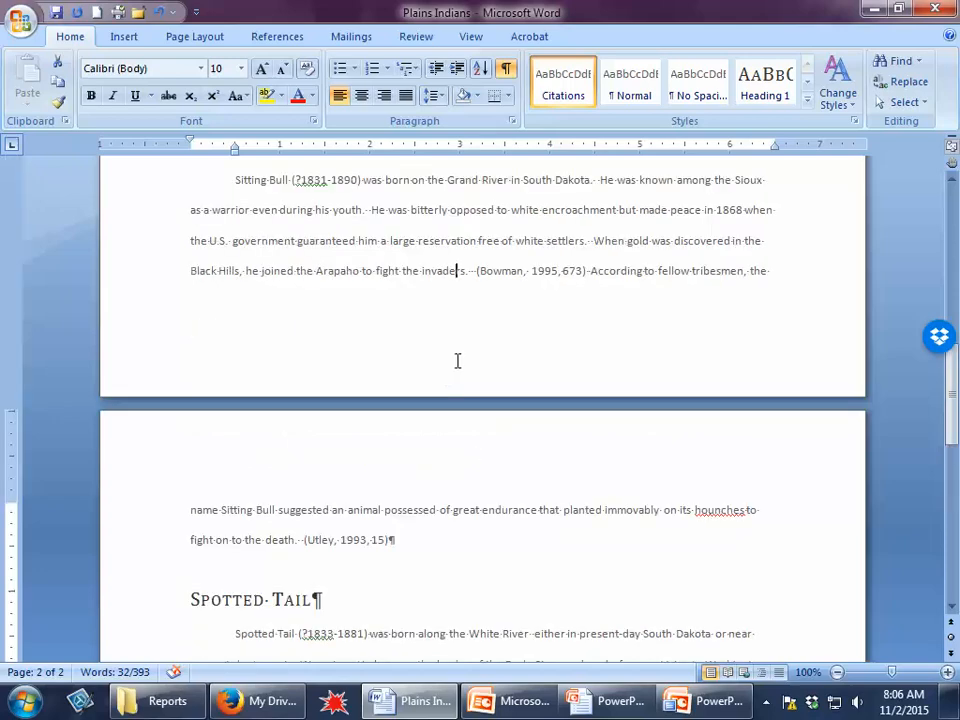
# Turn on a different first page for headers and footers and add a Plain Number 2 page number at the bottom of page 1
pyautogui.doubleClick(456, 360)
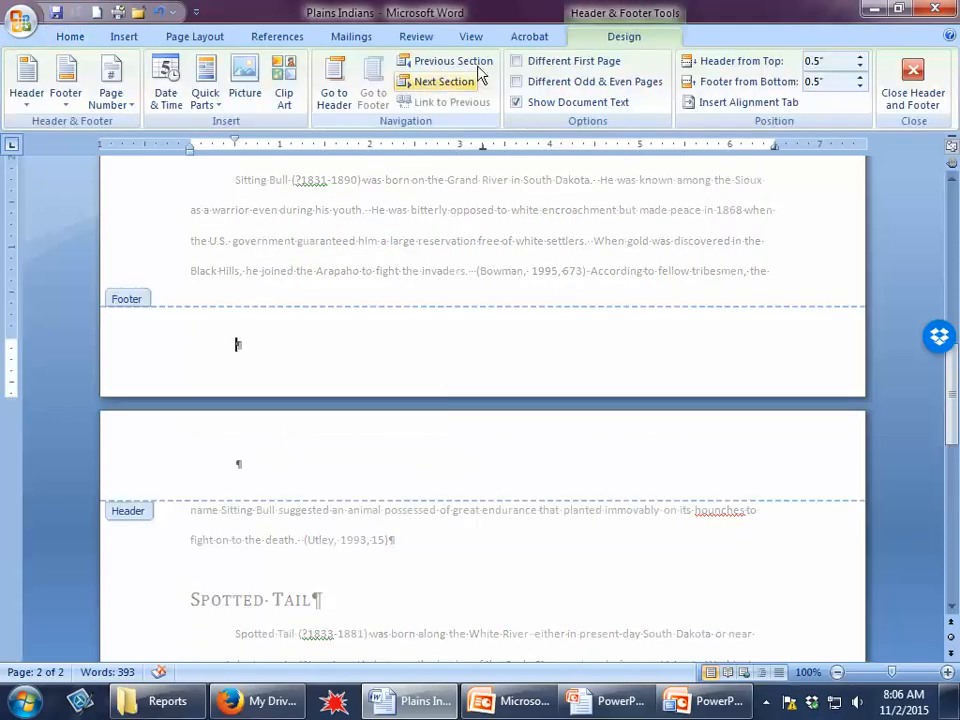
pyautogui.click(517, 61)
pyautogui.click(117, 96)
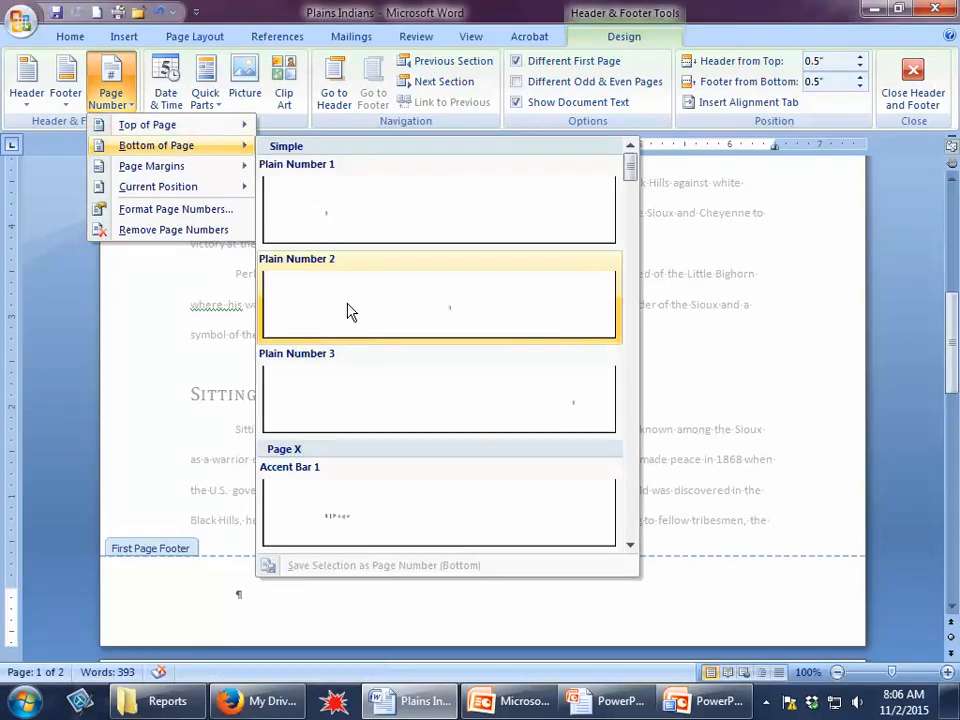
pyautogui.click(348, 311)
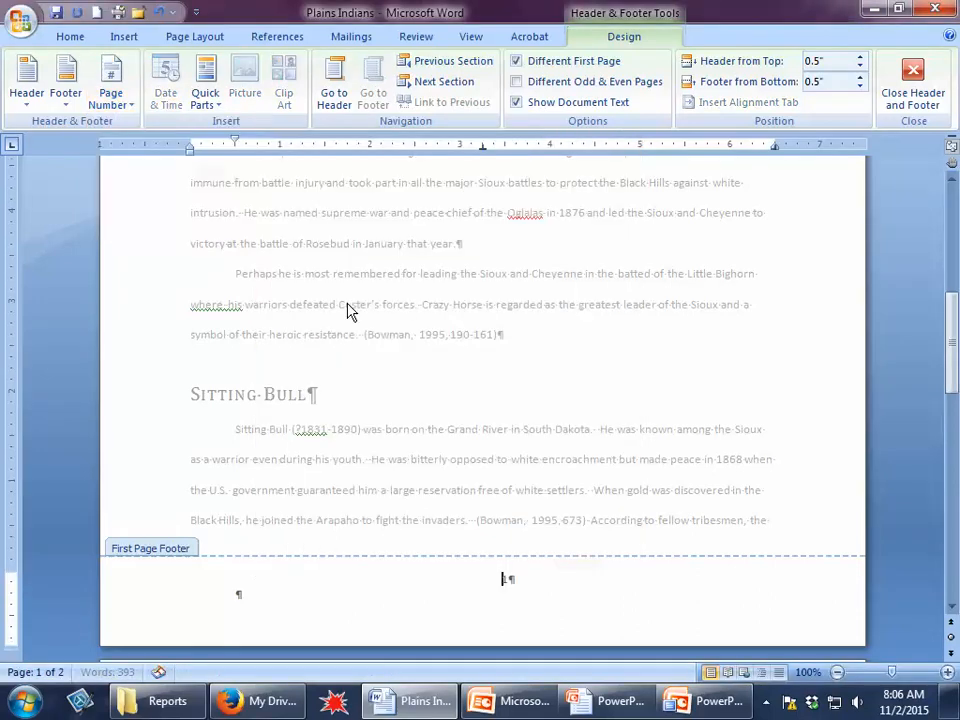
# Insert a Plain Number 3 page number at the top of page 2 in its header
pyautogui.scroll(-5, 358, 380)
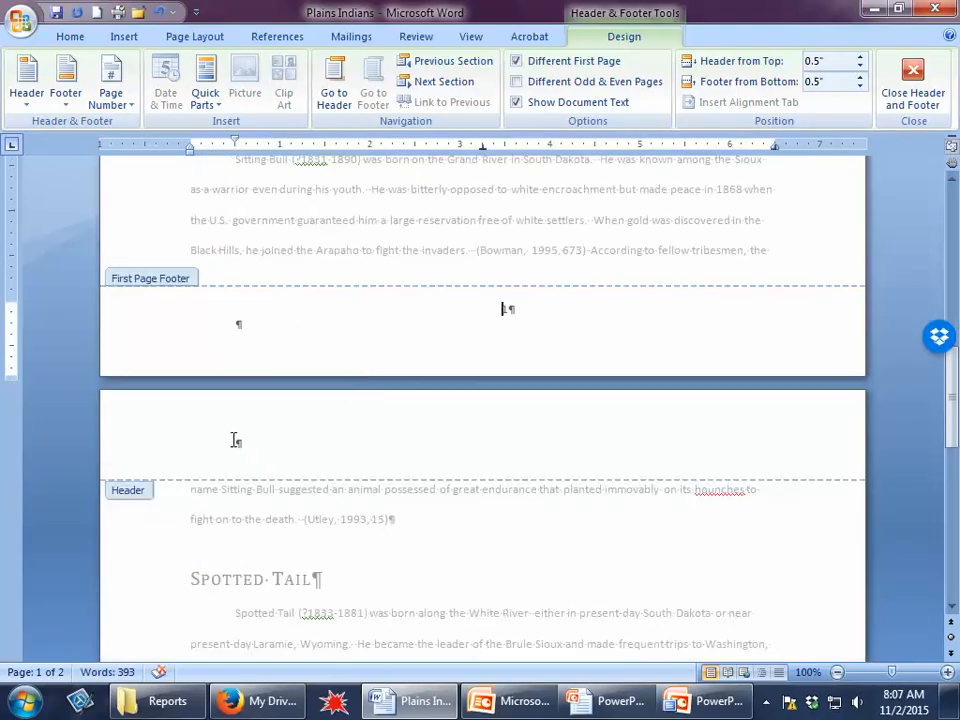
pyautogui.click(236, 440)
pyautogui.click(115, 100)
pyautogui.moveTo(160, 125)
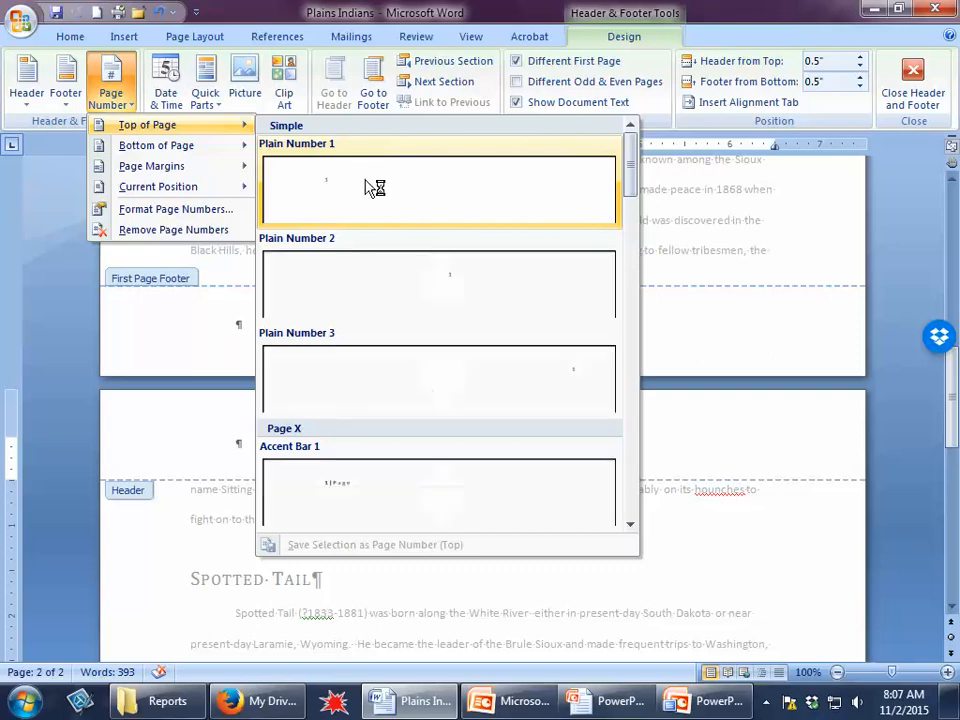
pyautogui.click(392, 368)
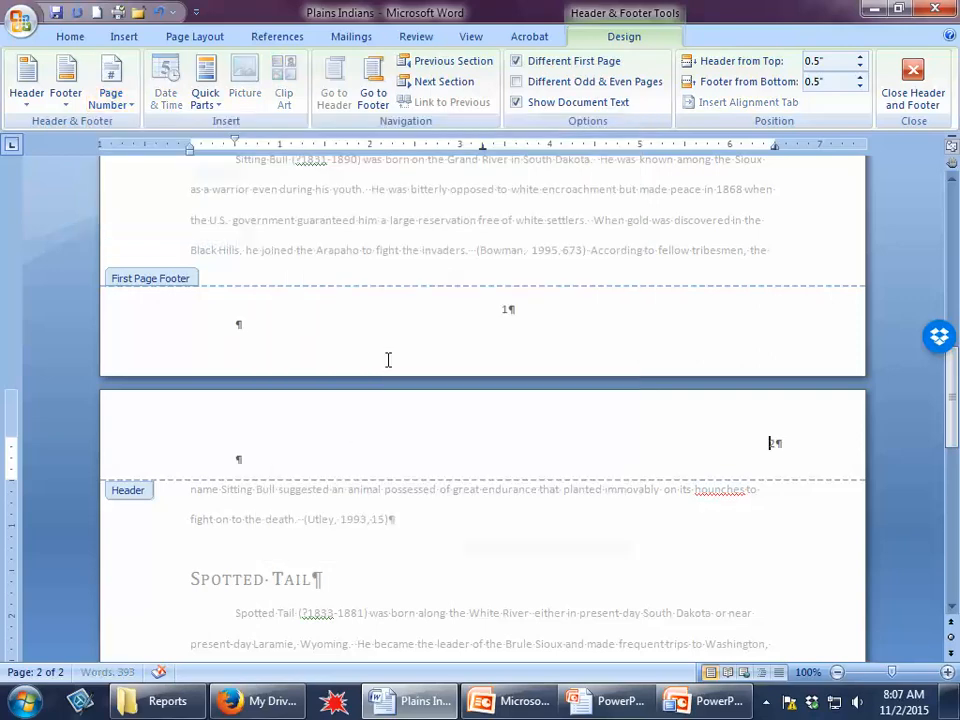
# Check the page numbering on both pages and close header and footer editing, returning to the report's title
pyautogui.scroll(-15, 447, 389)
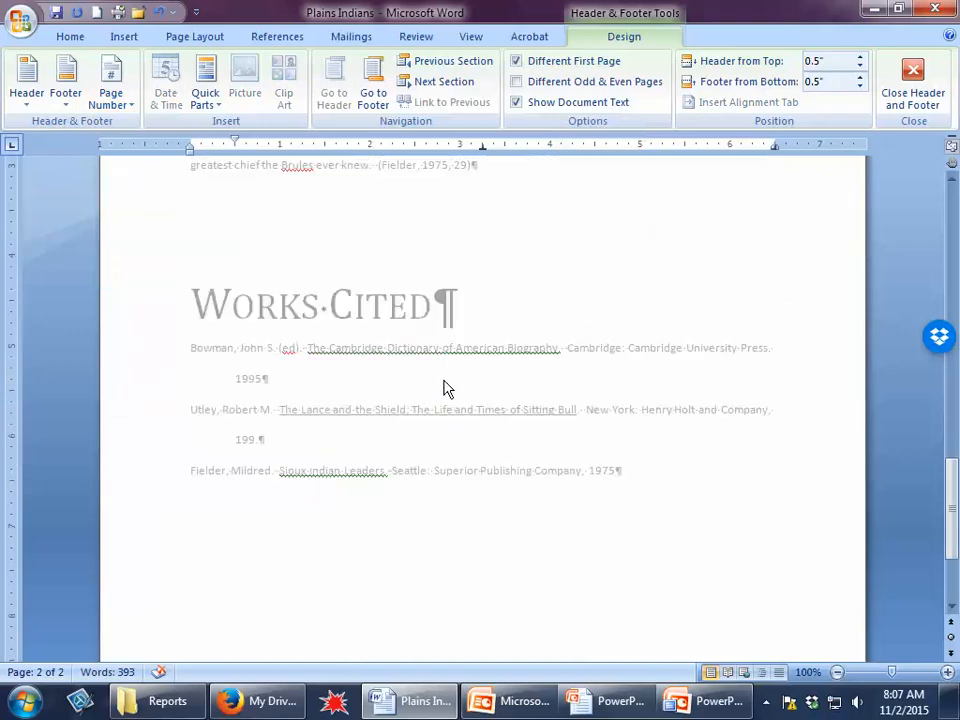
pyautogui.scroll(12, 447, 389)
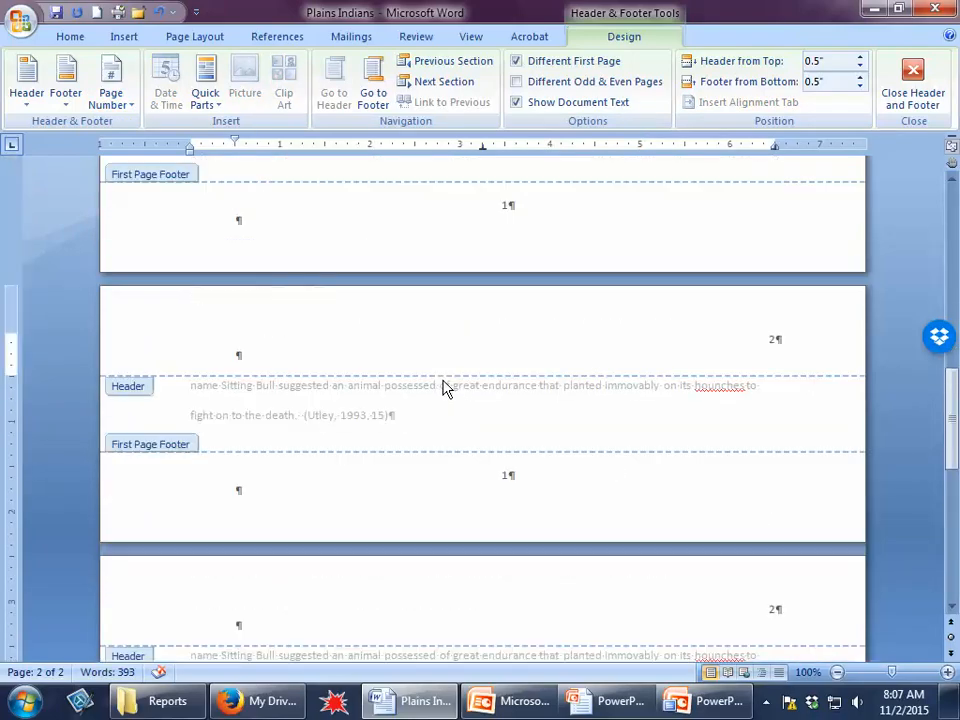
pyautogui.click(913, 85)
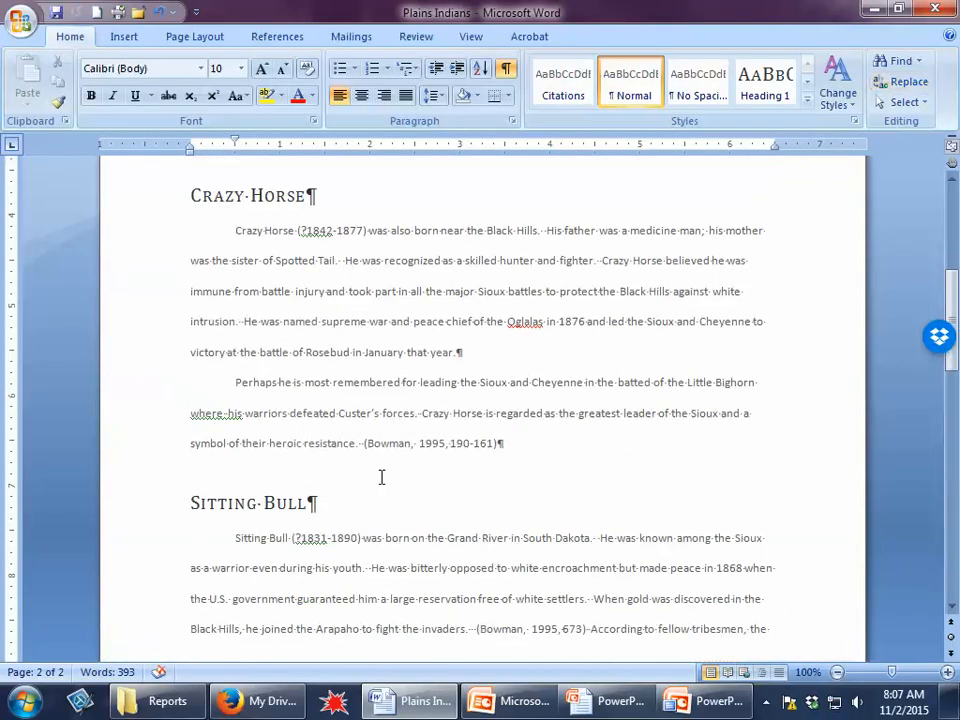
pyautogui.scroll(6, 381, 477)
pyautogui.scroll(1, 381, 477)
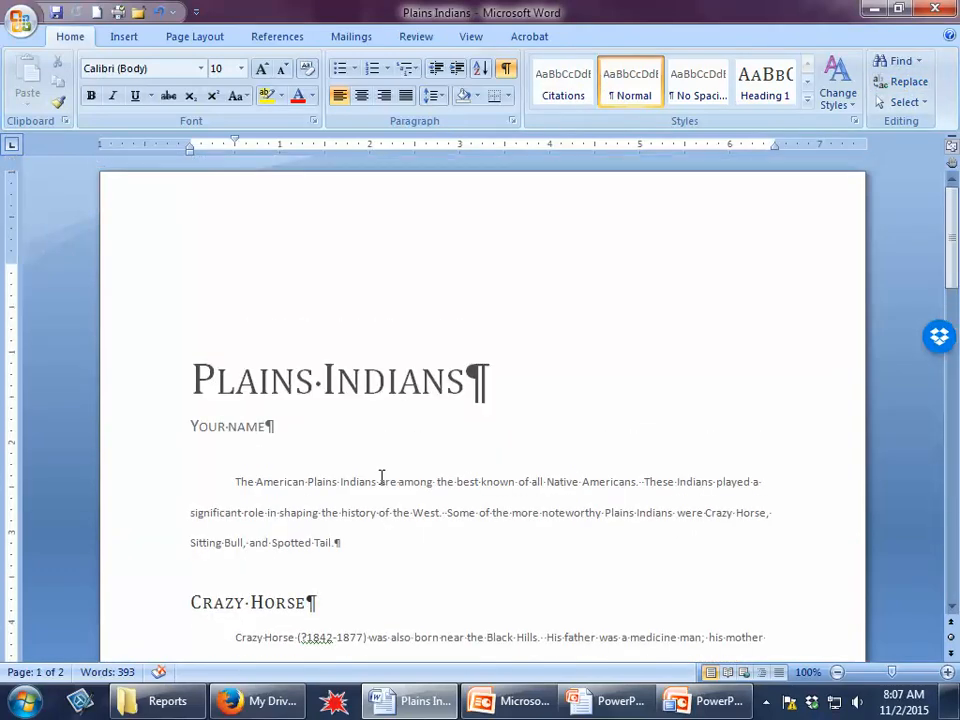